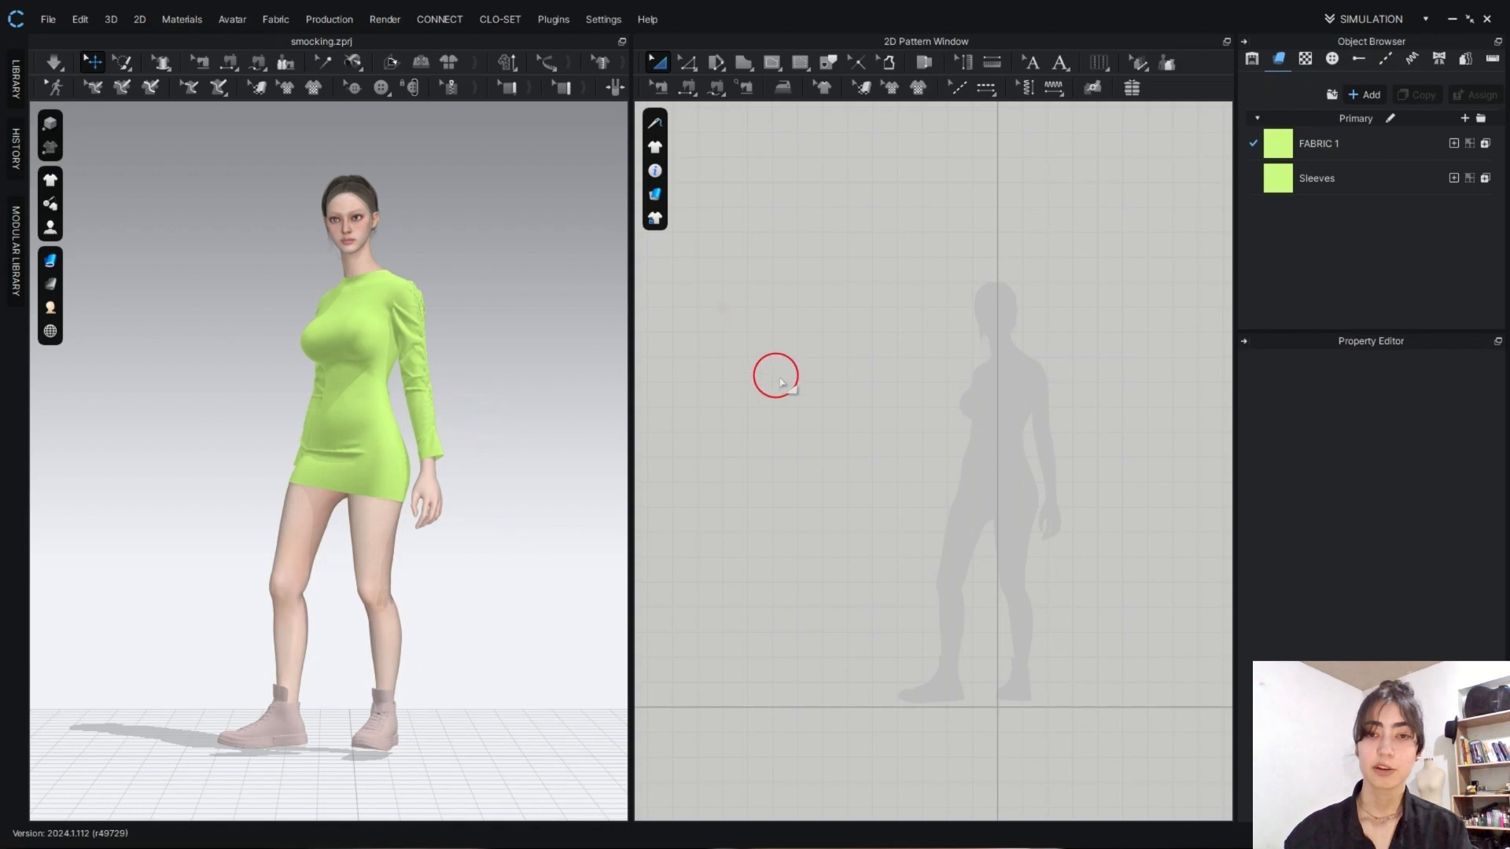
- Draw a tall rectangular pattern about 5862 mm in perimeter, reaching from the ground line to above the avatar silhouette's head
left_click(749, 73)
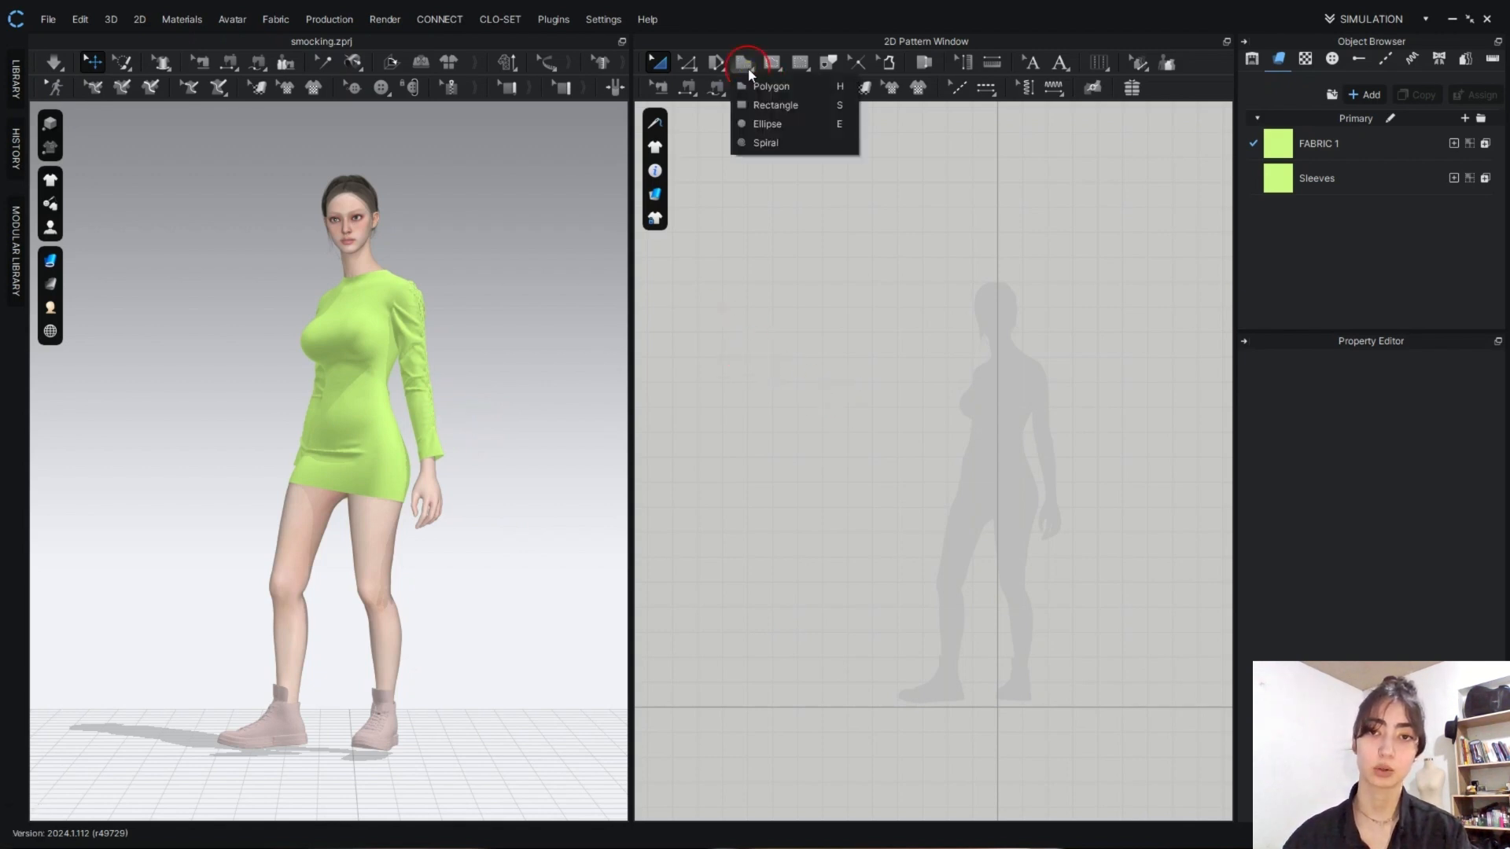
left_click(760, 105)
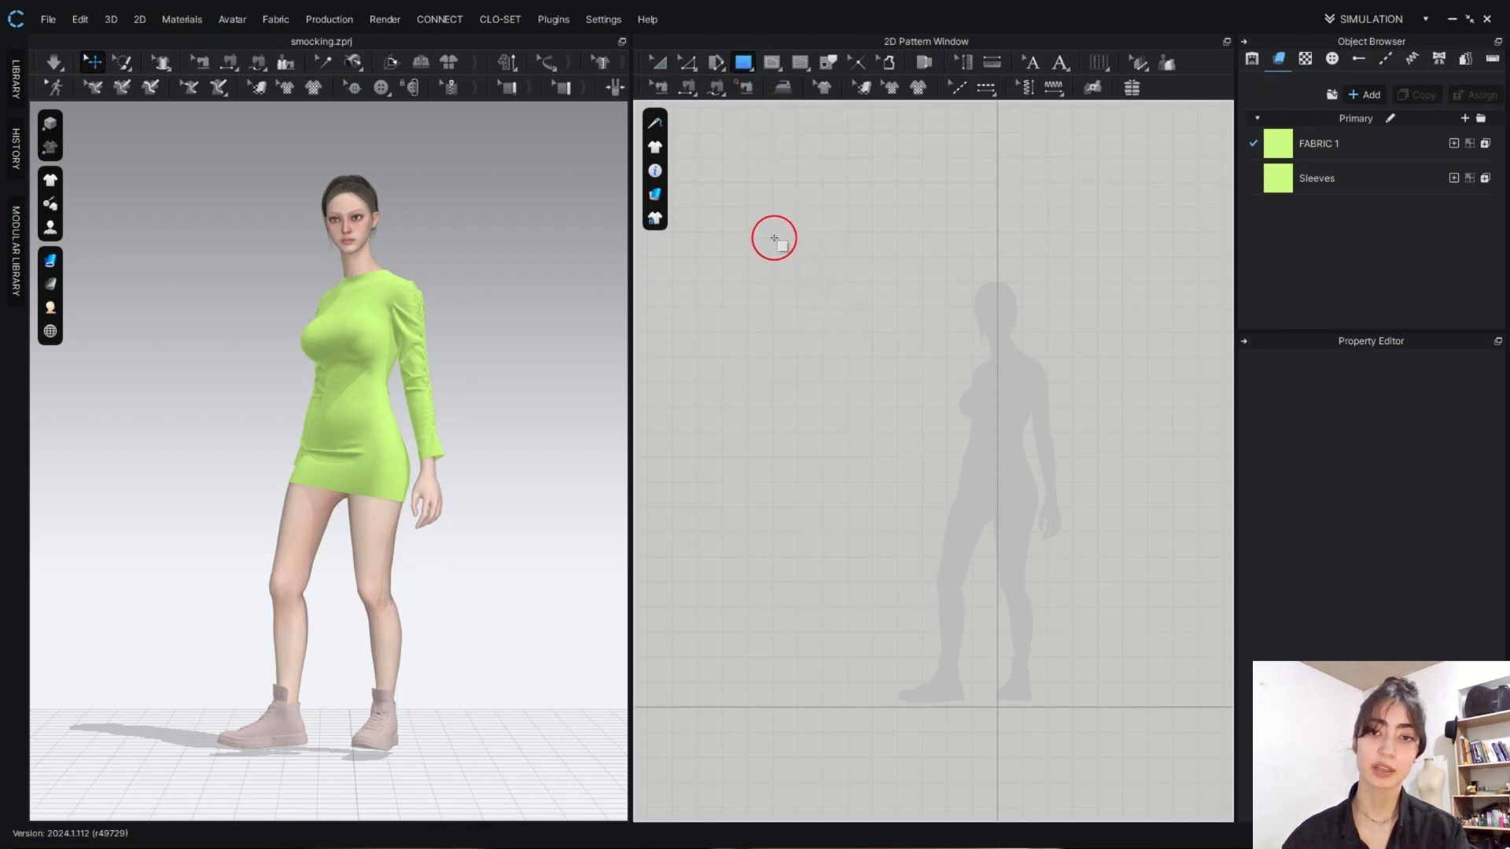
left_click_drag(770, 231, 1027, 707)
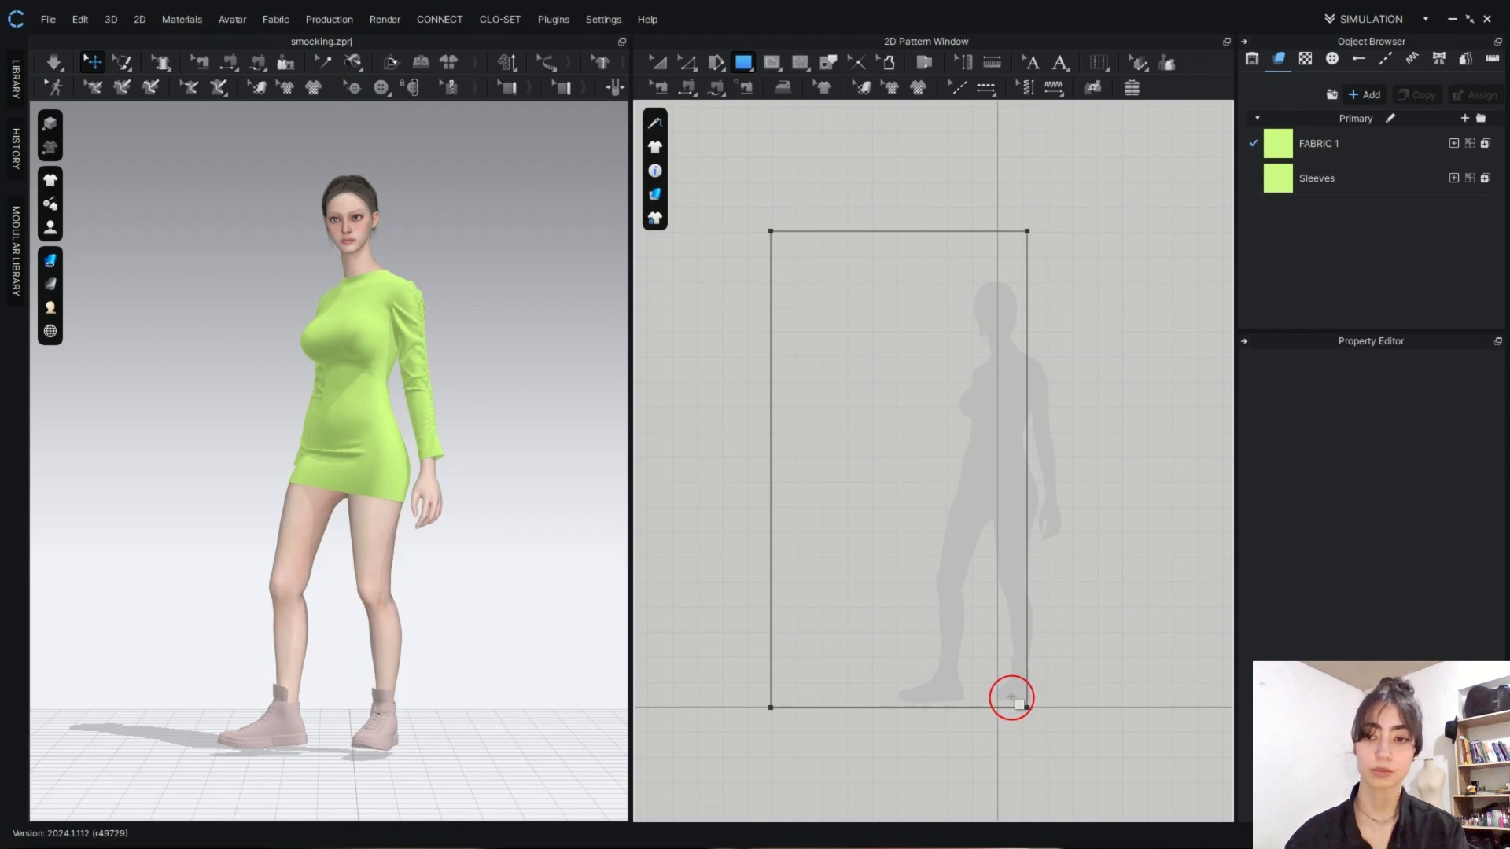
scroll(481, 596, "down", 3)
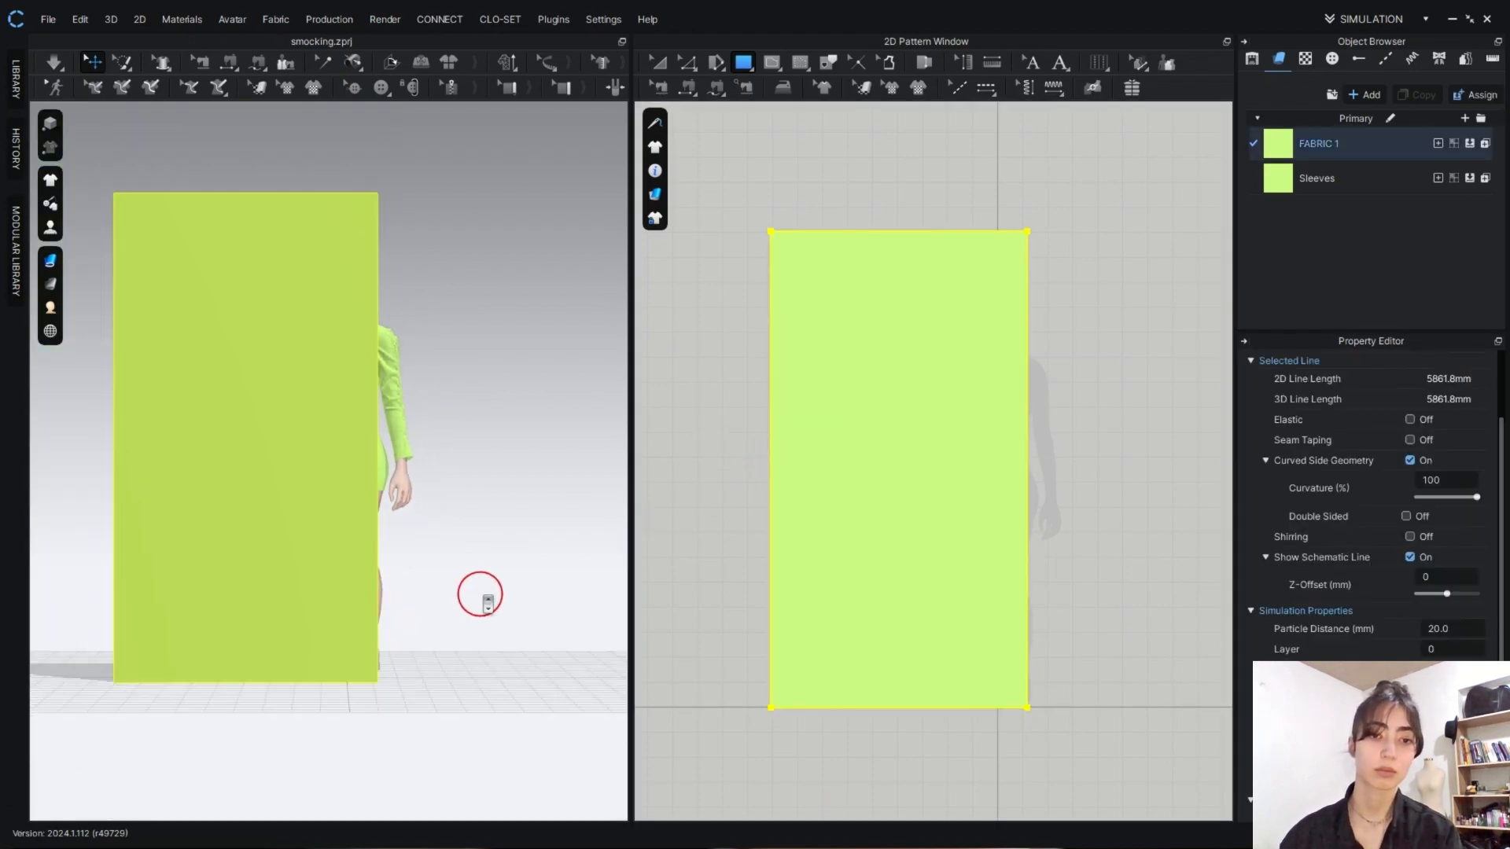
right_click_drag(480, 595, 350, 612)
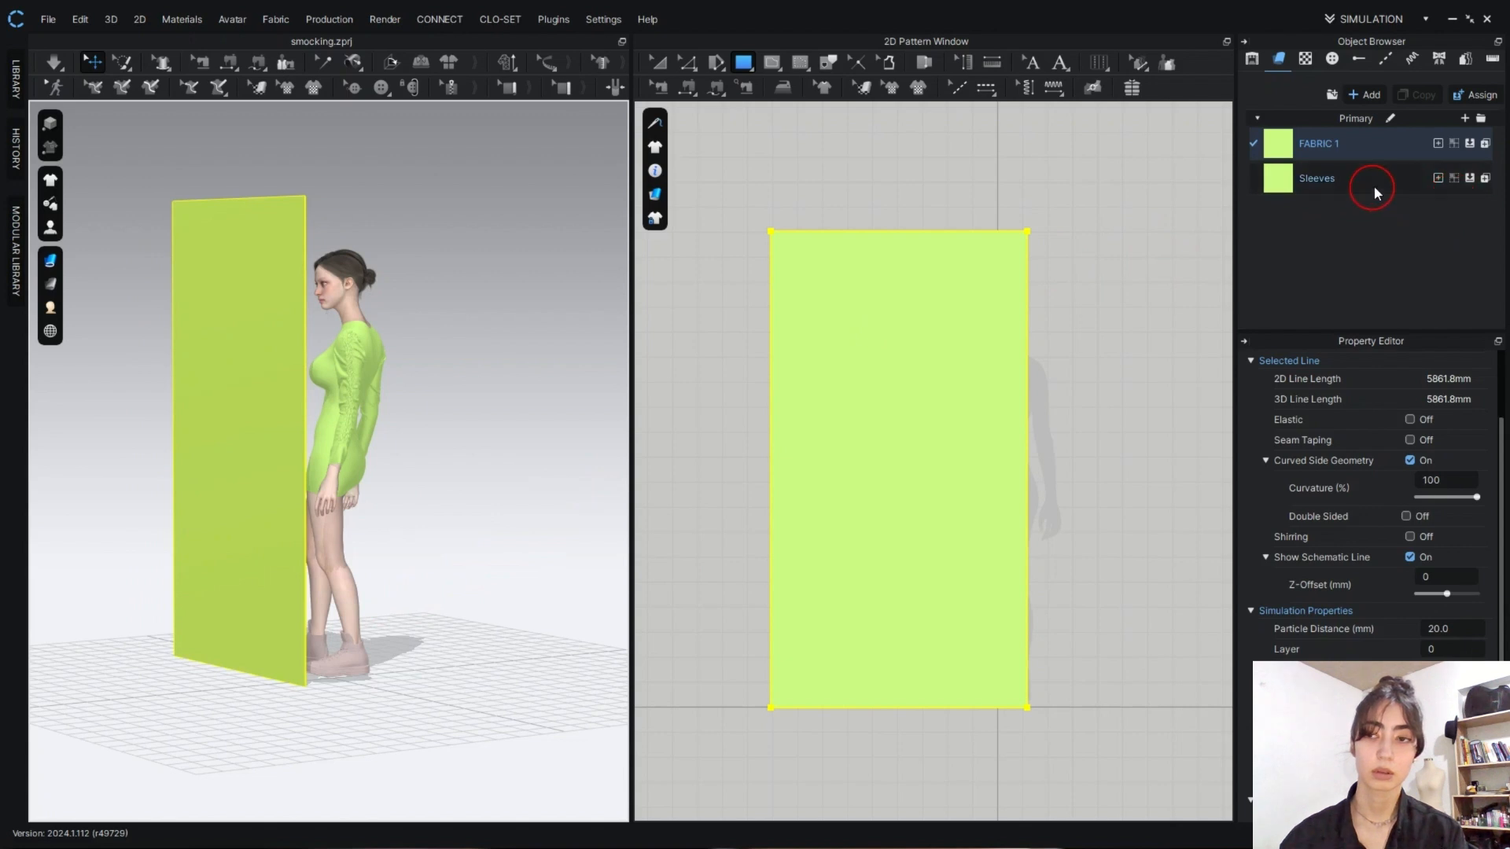
- Add a new fabric and name it Mirror
left_click(1368, 95)
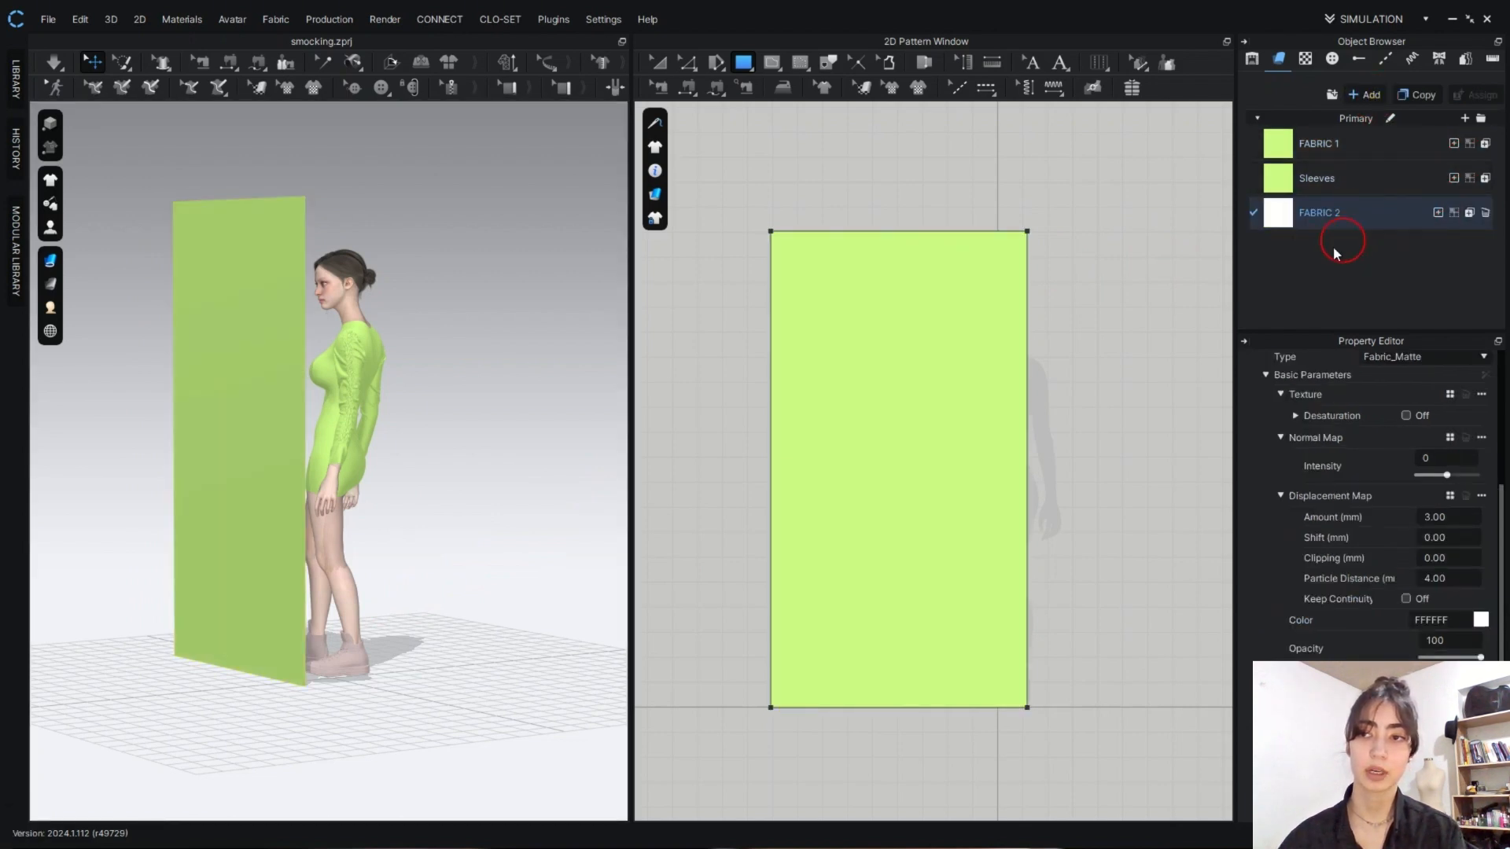
right_click(1339, 211)
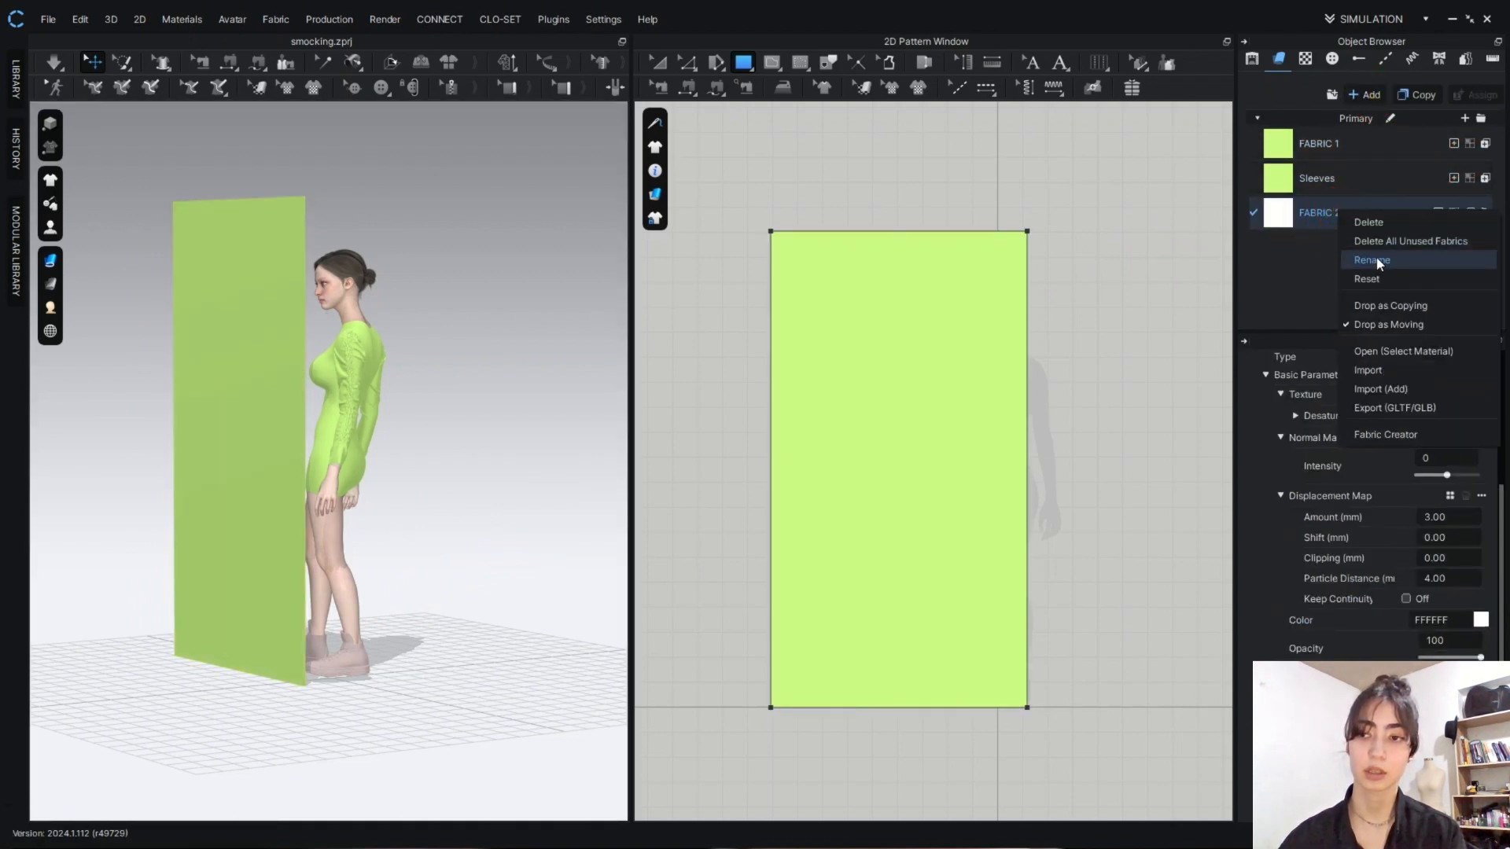
left_click(1368, 260)
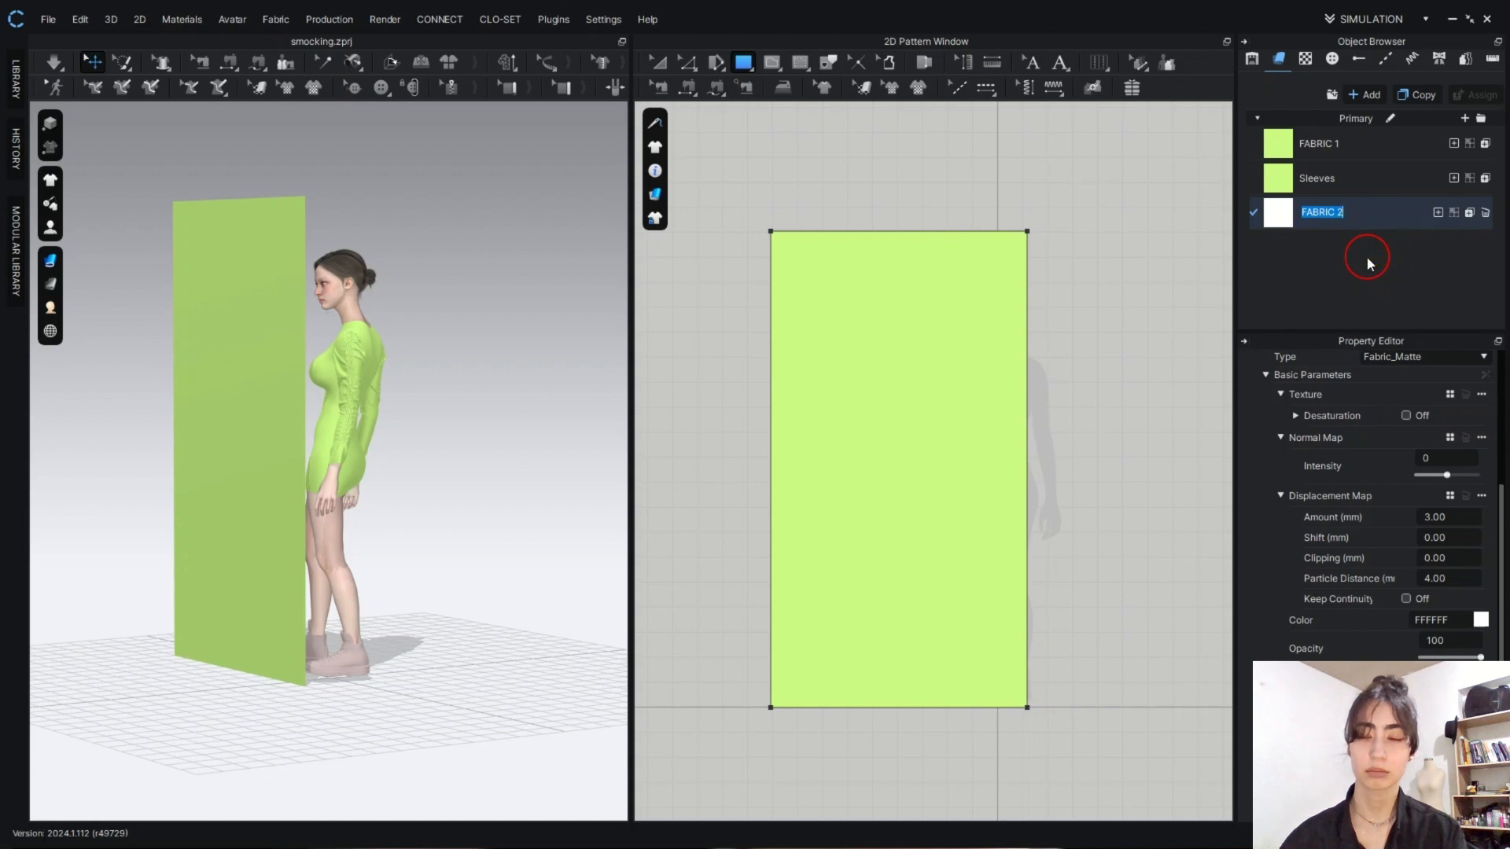
type("Mirror")
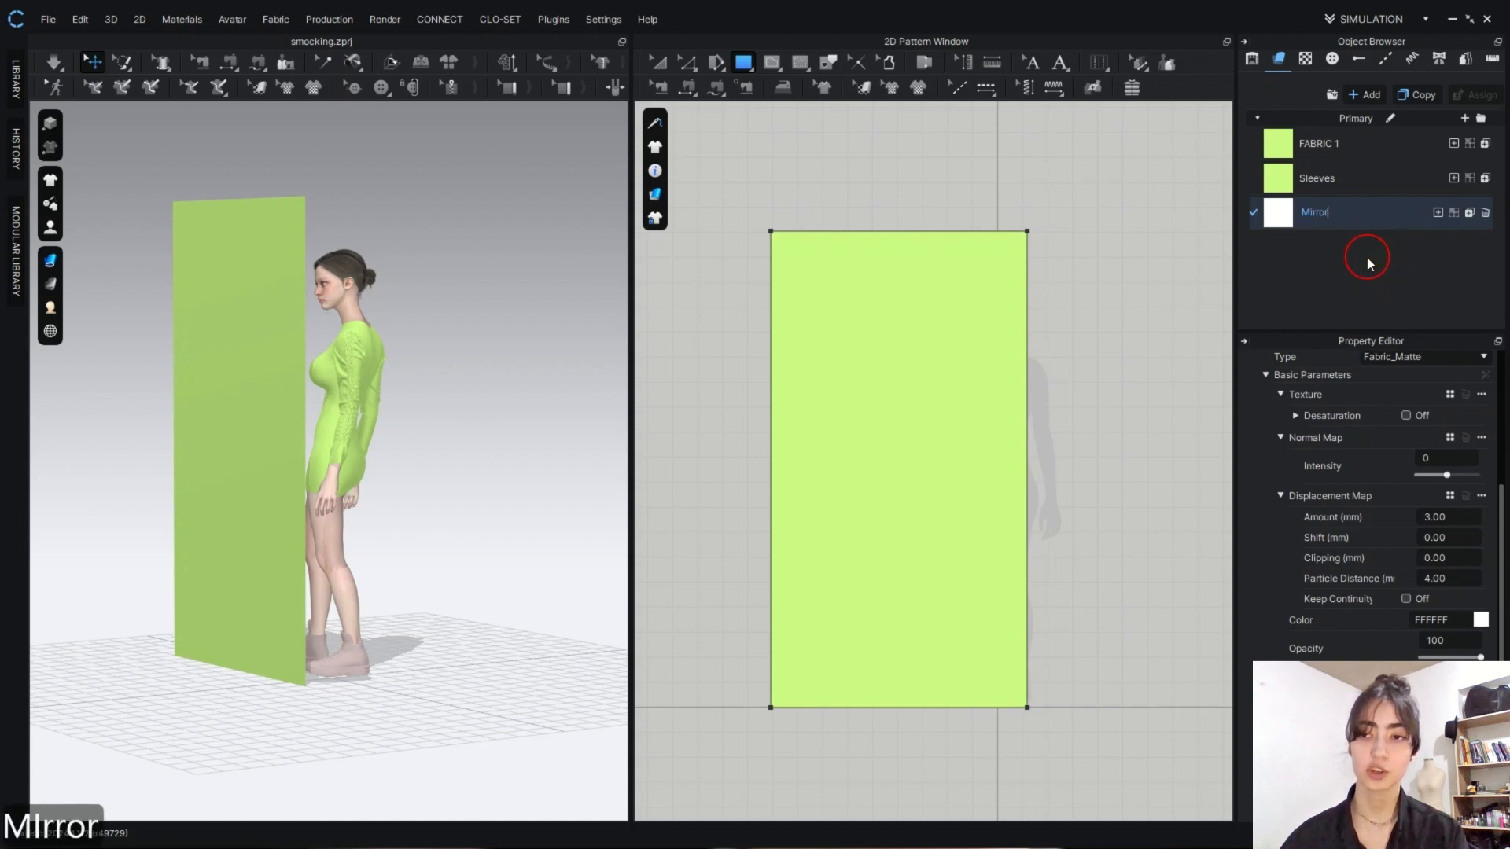
left_click(1366, 245)
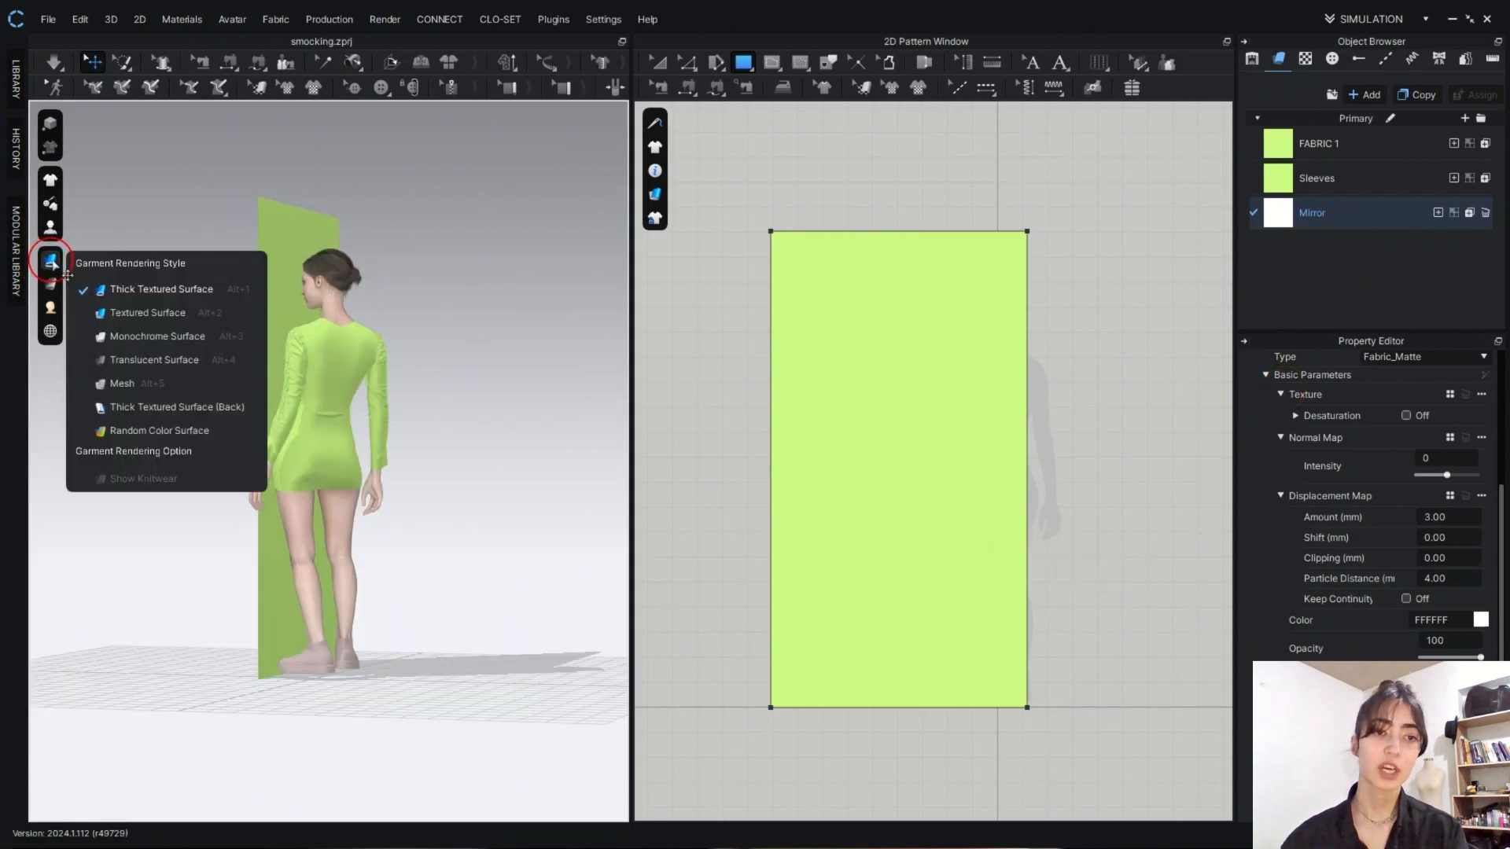
- Set the garment rendering style to Textured Surface and apply the Mirror fabric to the rectangular pattern
left_click(52, 261)
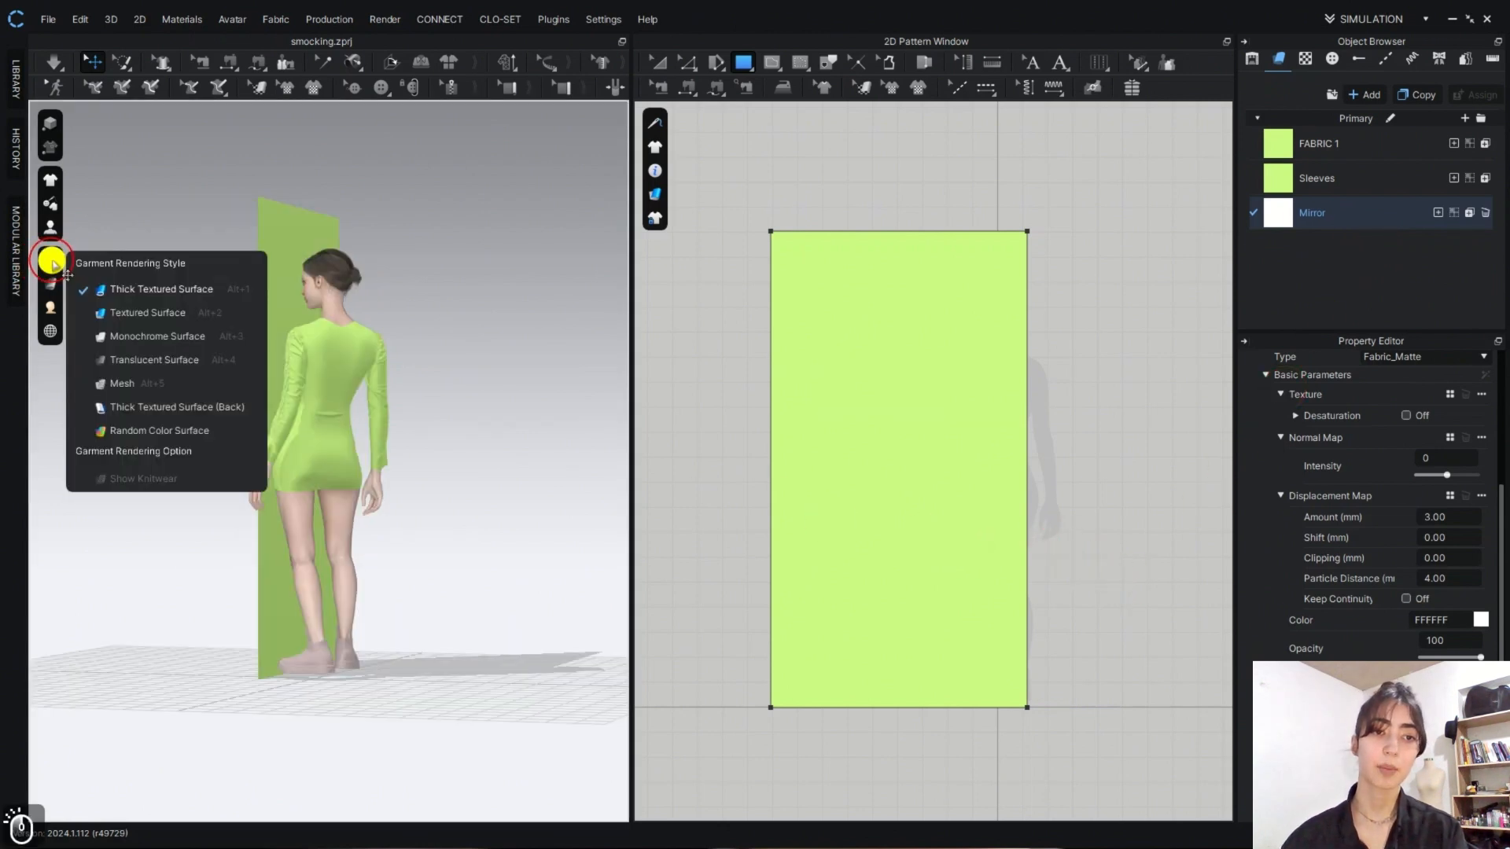
left_click(96, 314)
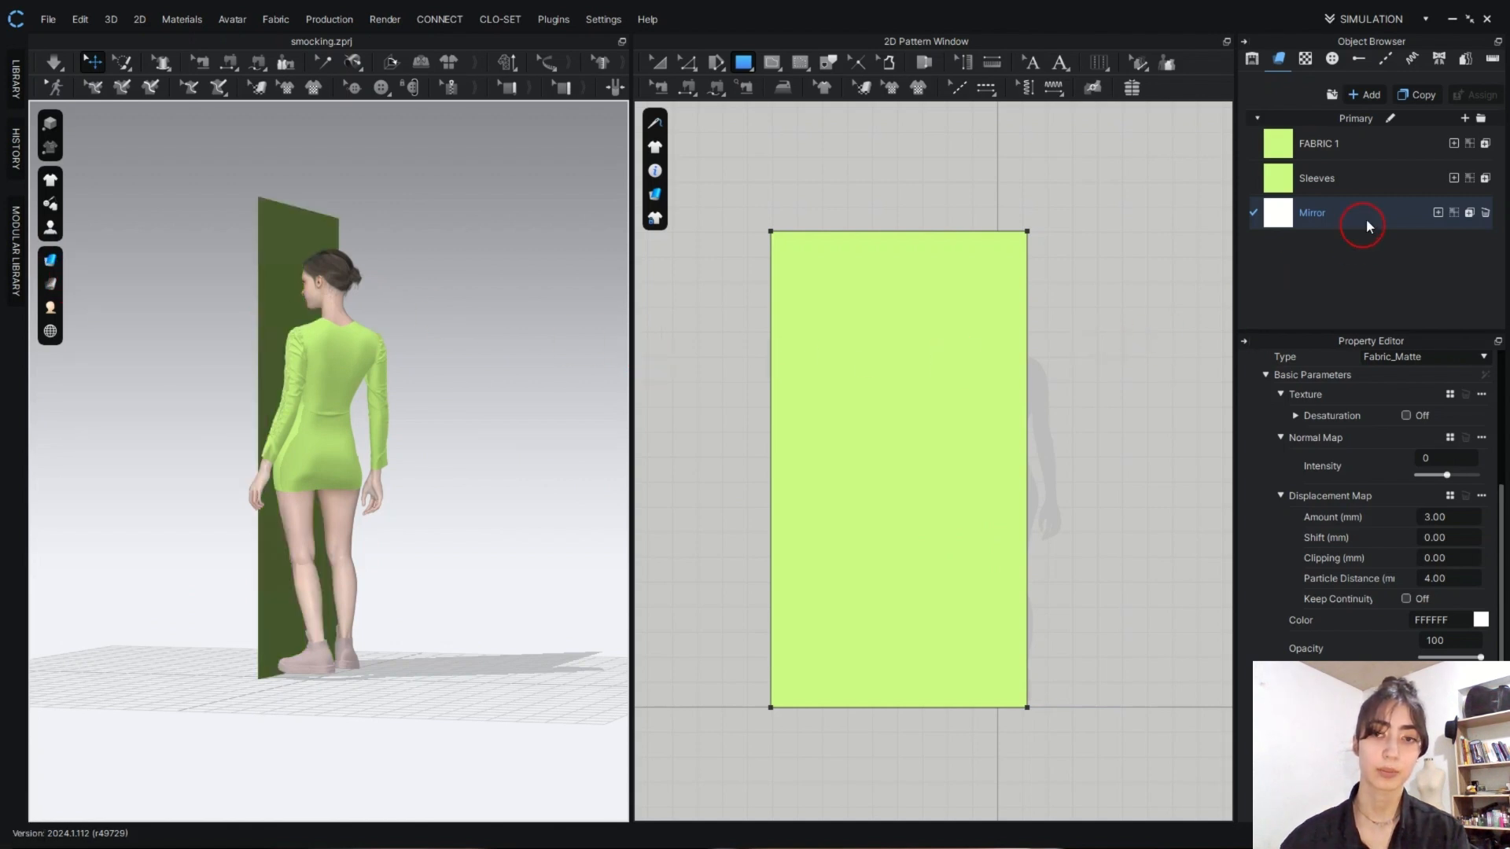
left_click_drag(1368, 219, 877, 401)
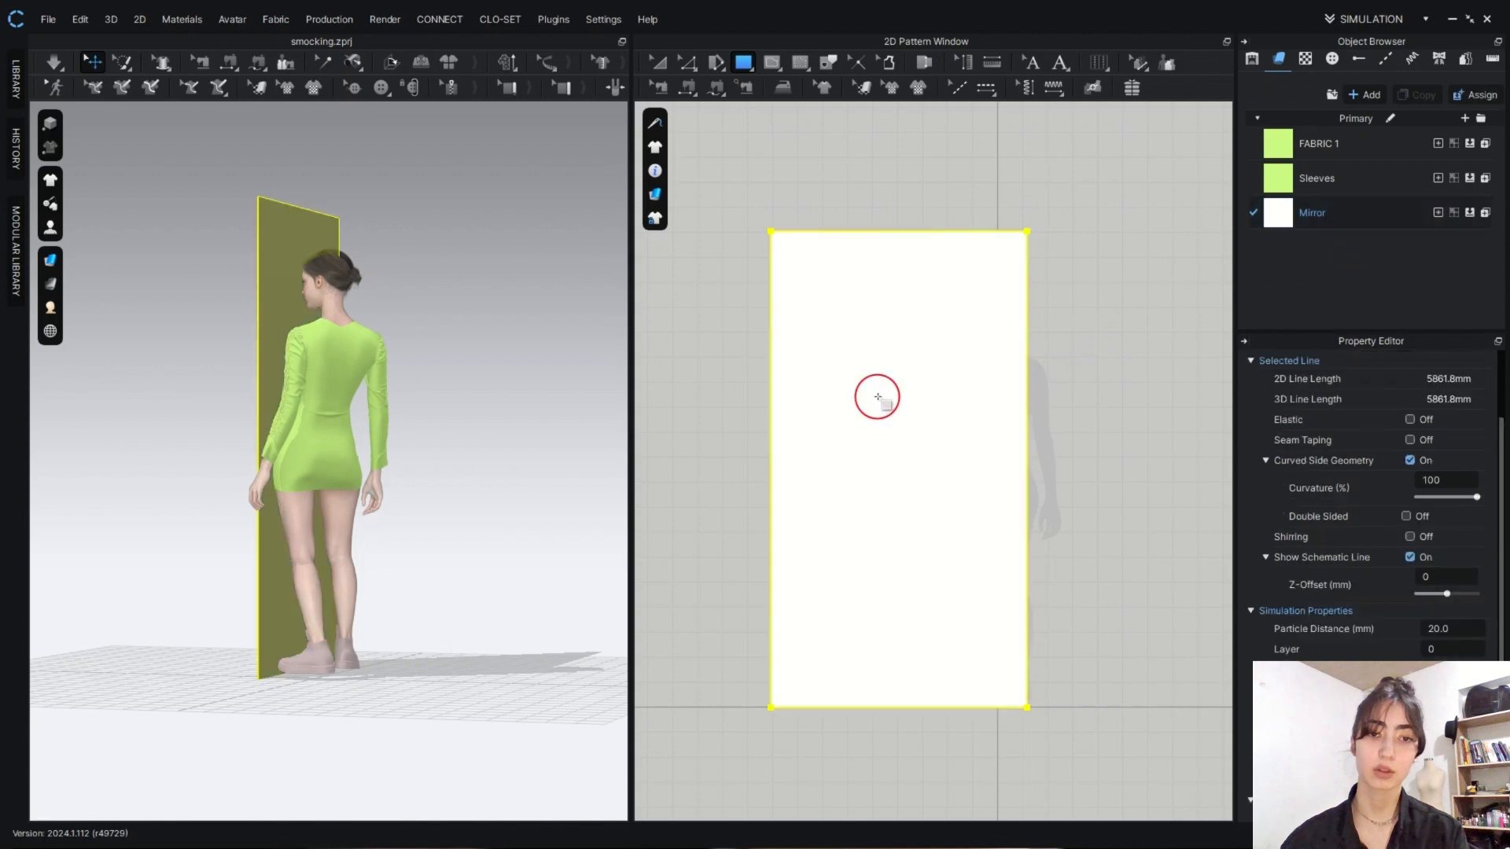
- Move the rectangular mirror pattern to the ground center in the 3D scene
right_click_drag(206, 403, 267, 380)
left_click(252, 381)
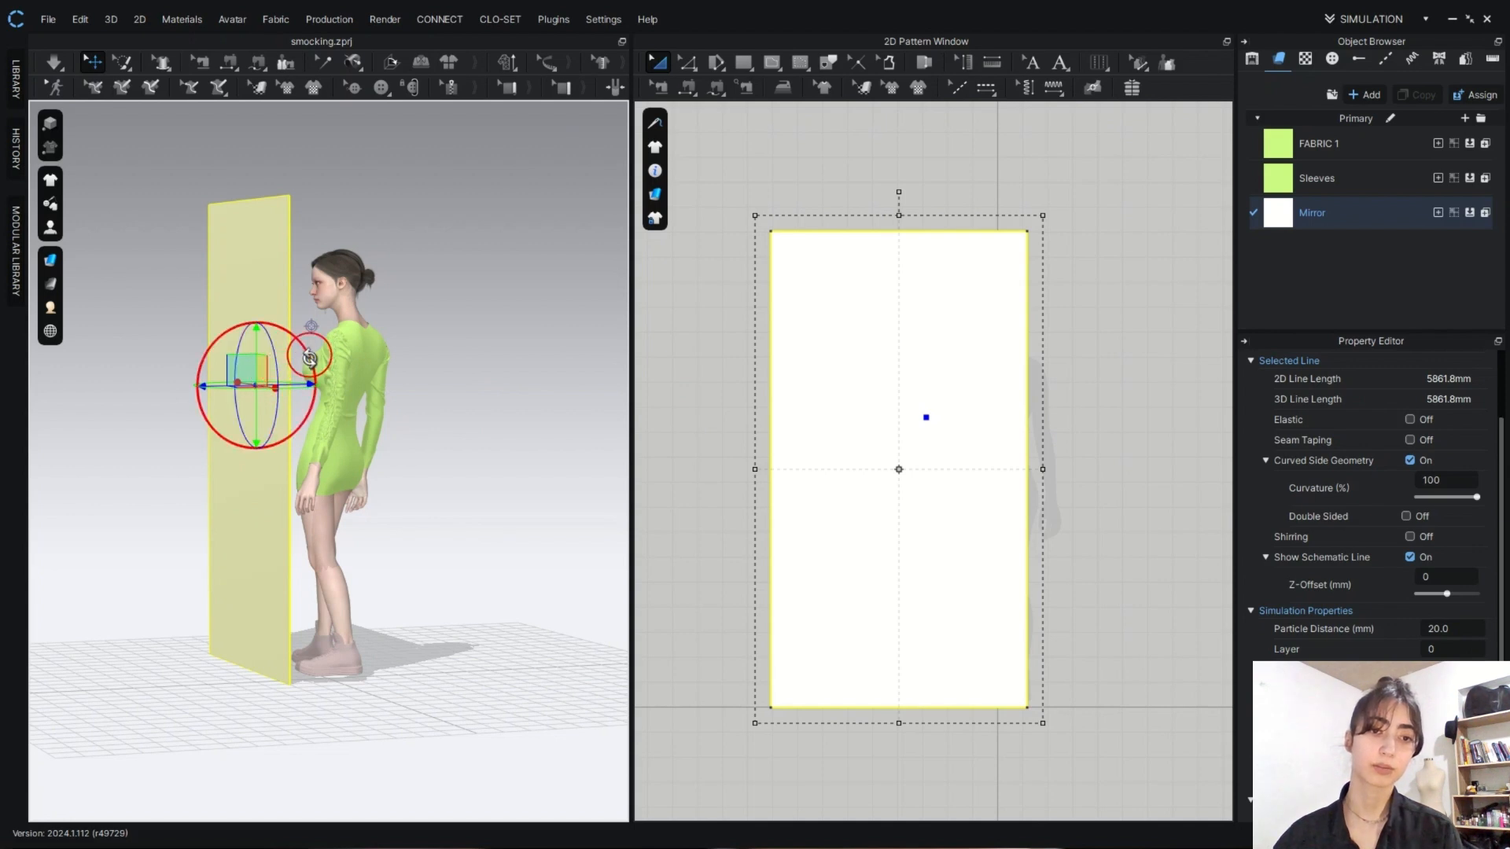
right_click(266, 365)
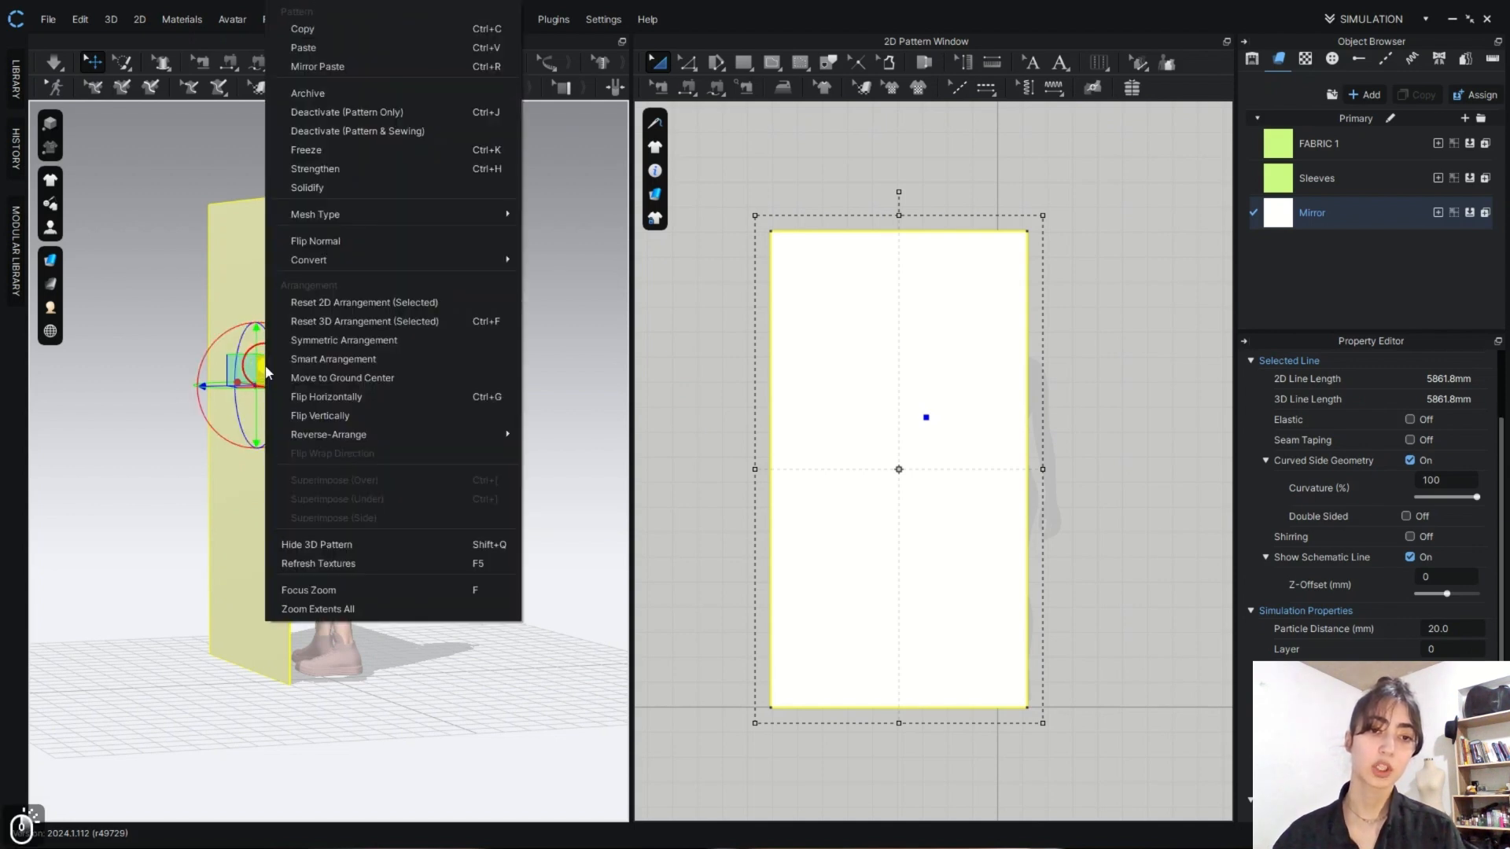
left_click(354, 381)
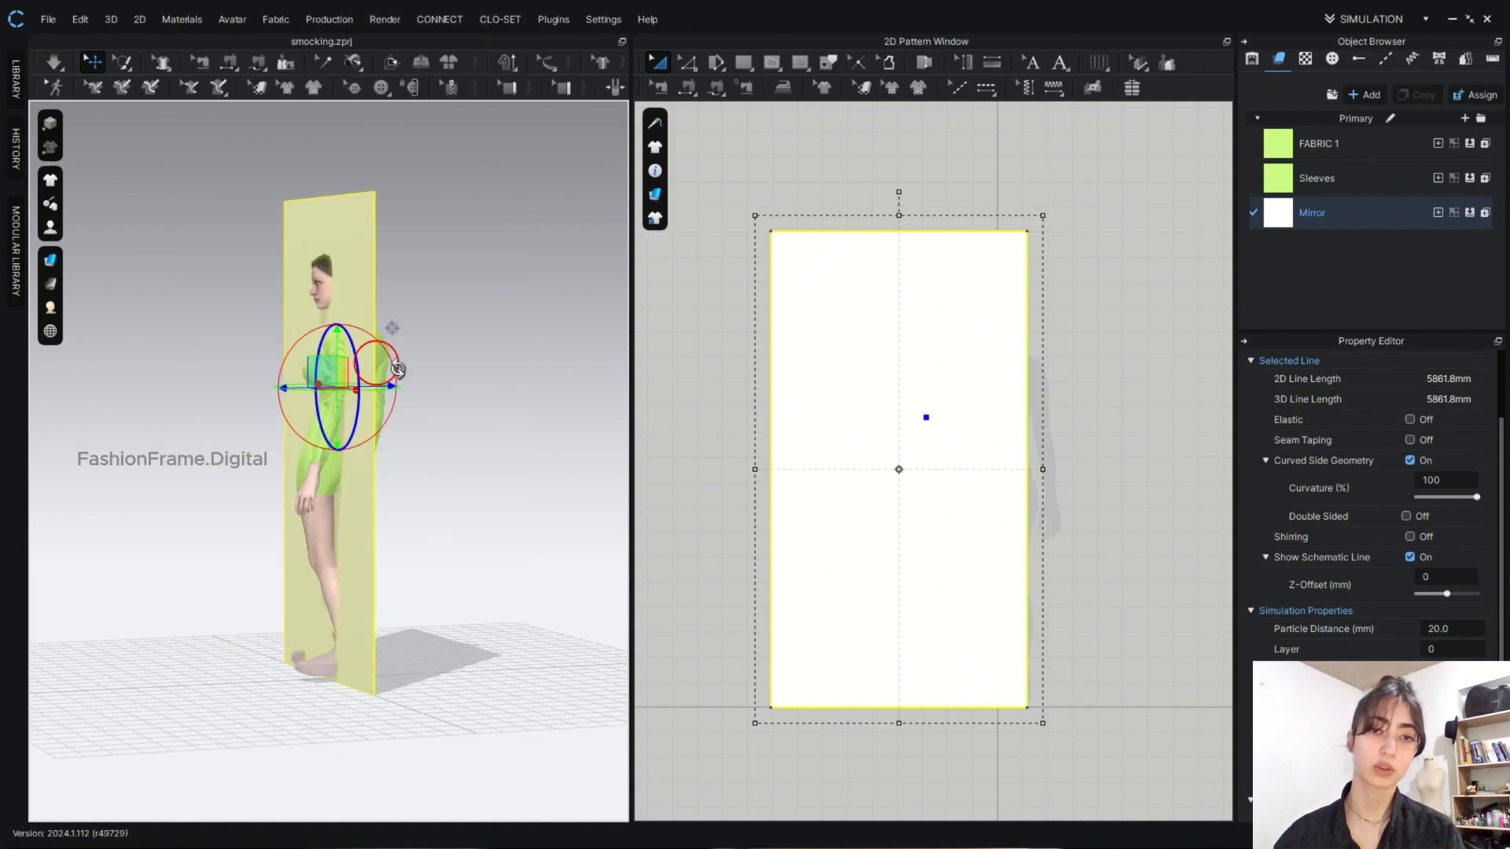
- Flip the mirror pattern vertically in the 3D scene
right_click_drag(451, 371, 485, 370)
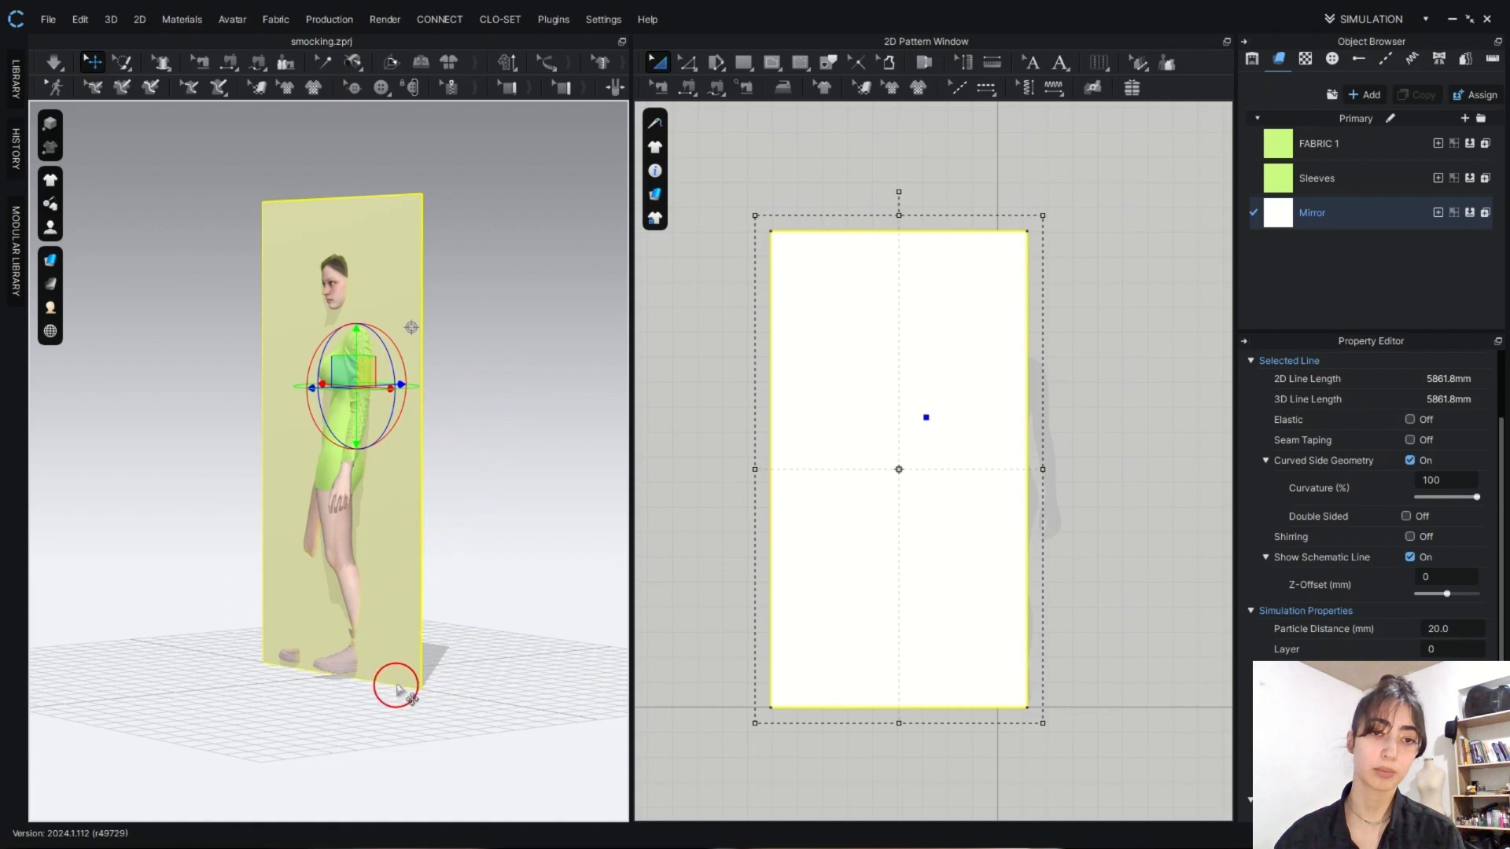
right_click(399, 495)
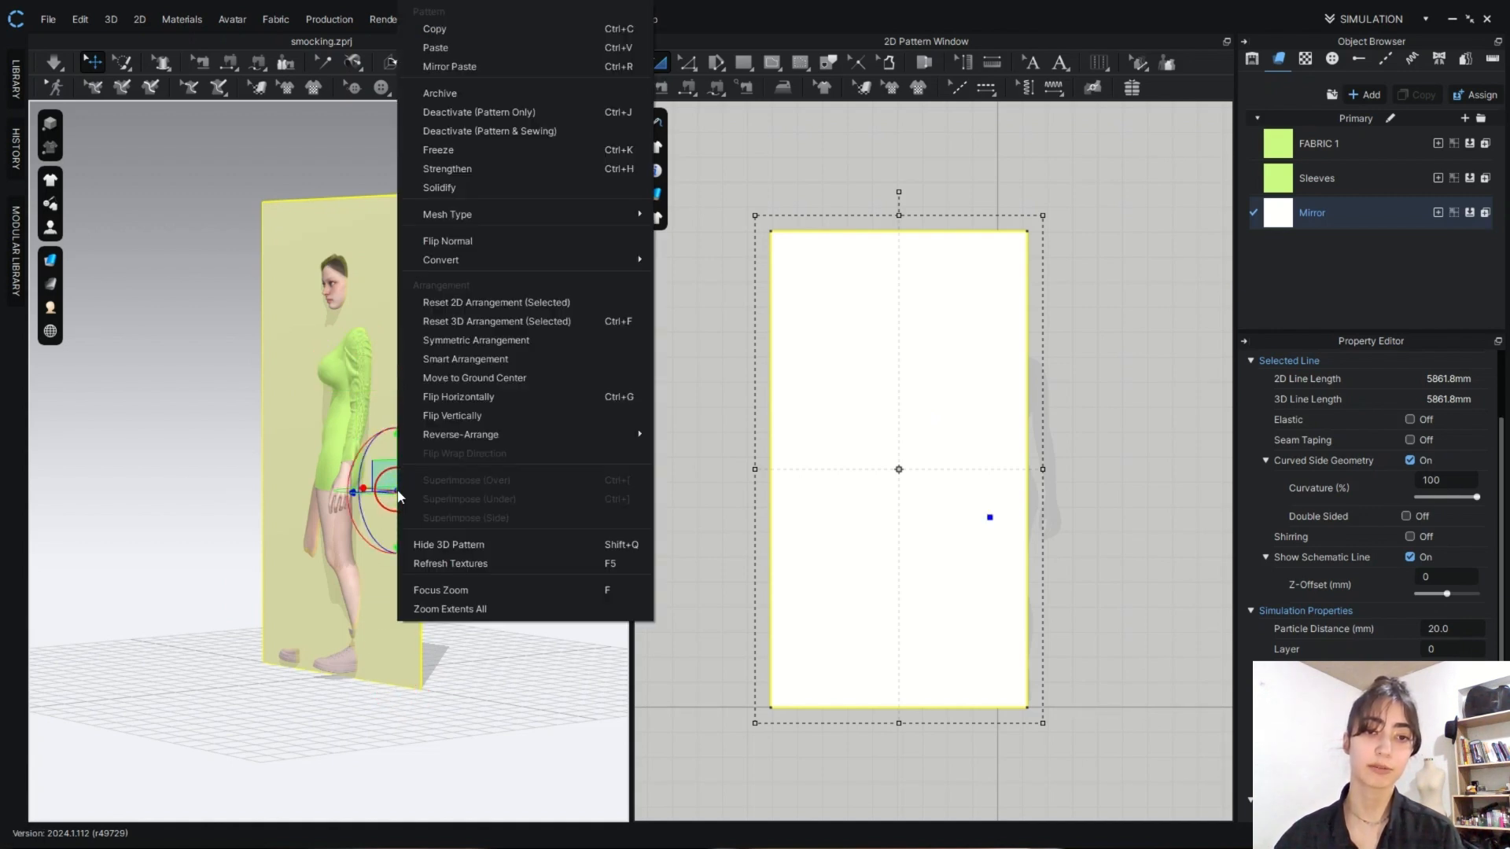
left_click(475, 407)
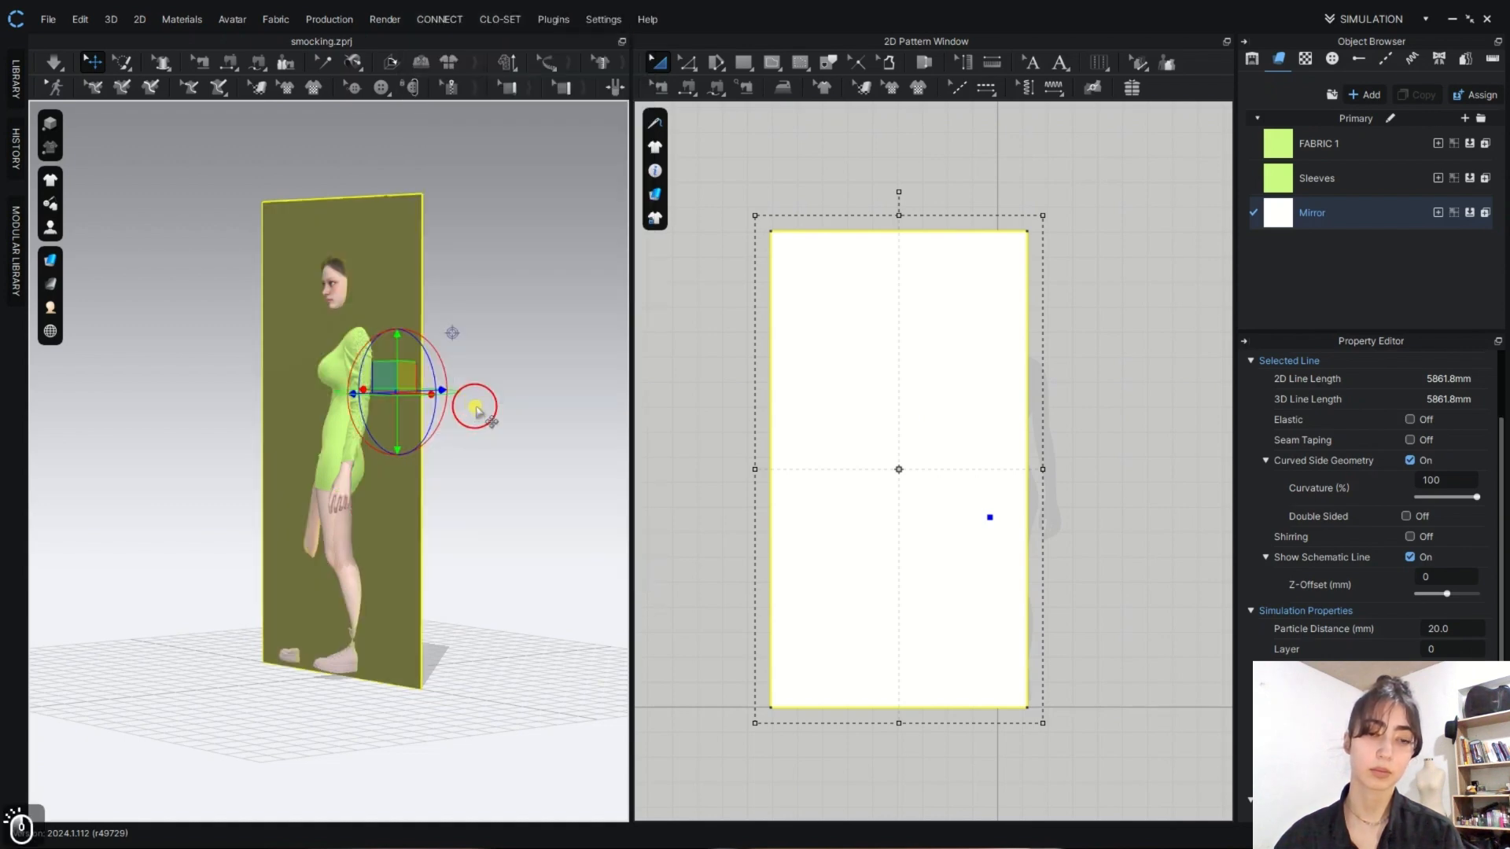
mouse_move(475, 407)
right_mouse_down()
mouse_move(372, 390)
mouse_move(475, 414)
right_mouse_up()
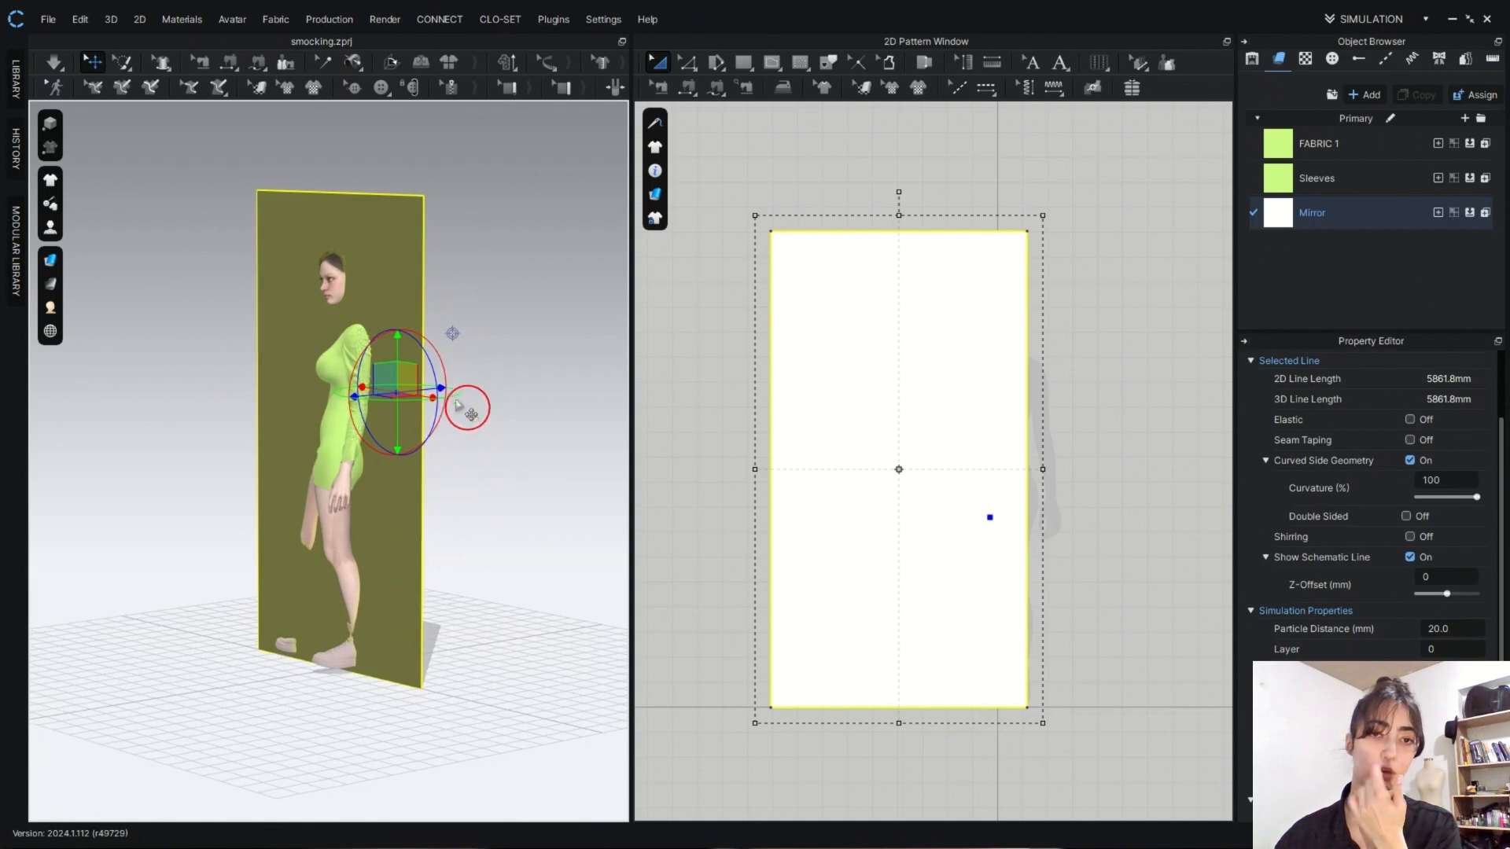
- Move the mirror pattern away from the avatar's body so it stands upright at a distance in front of her
right_click_drag(463, 308, 365, 290)
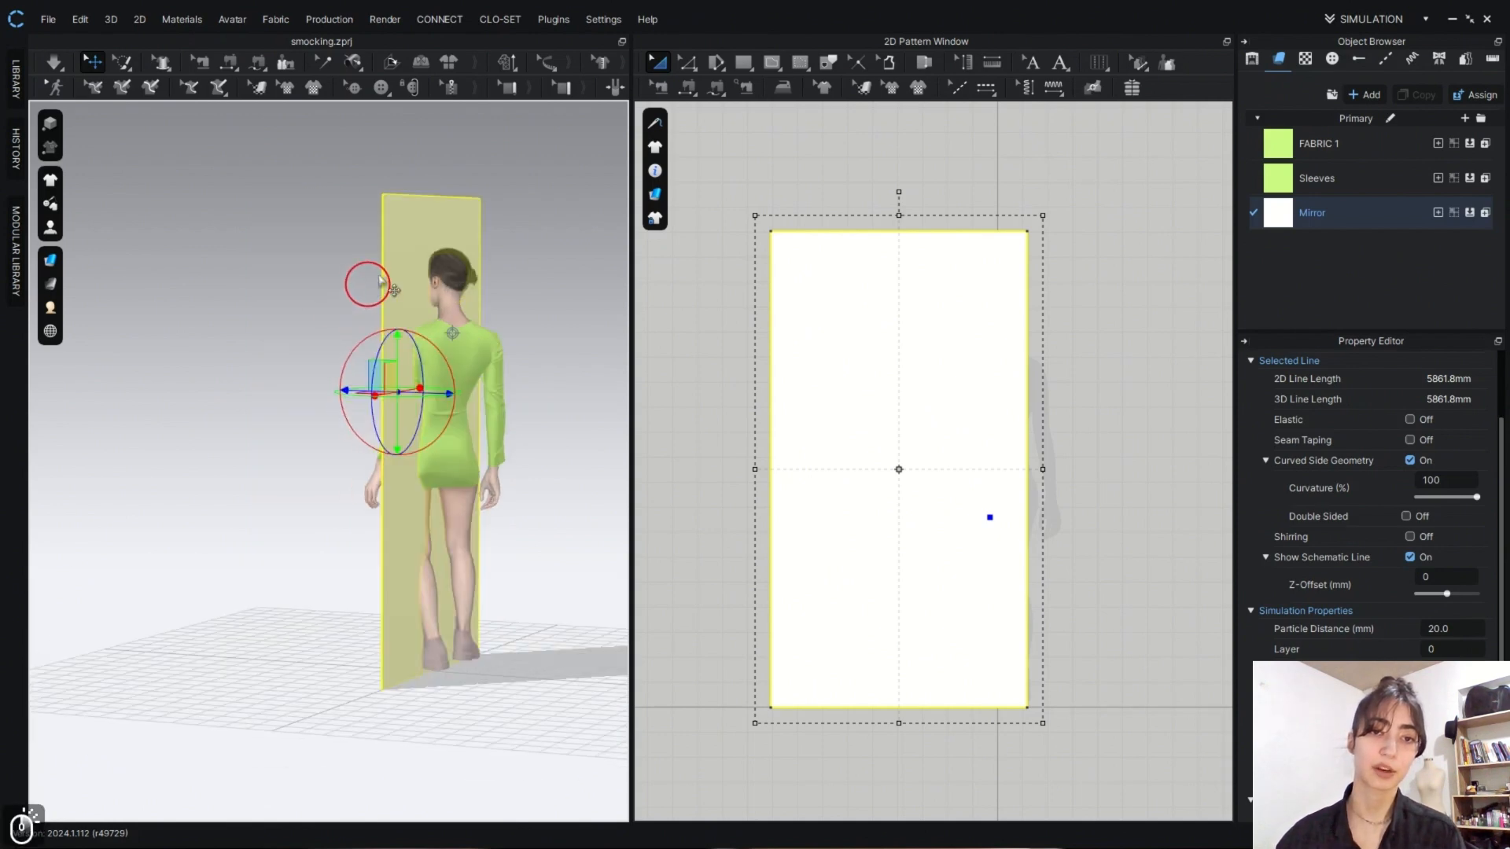
right_click_drag(433, 346, 519, 429)
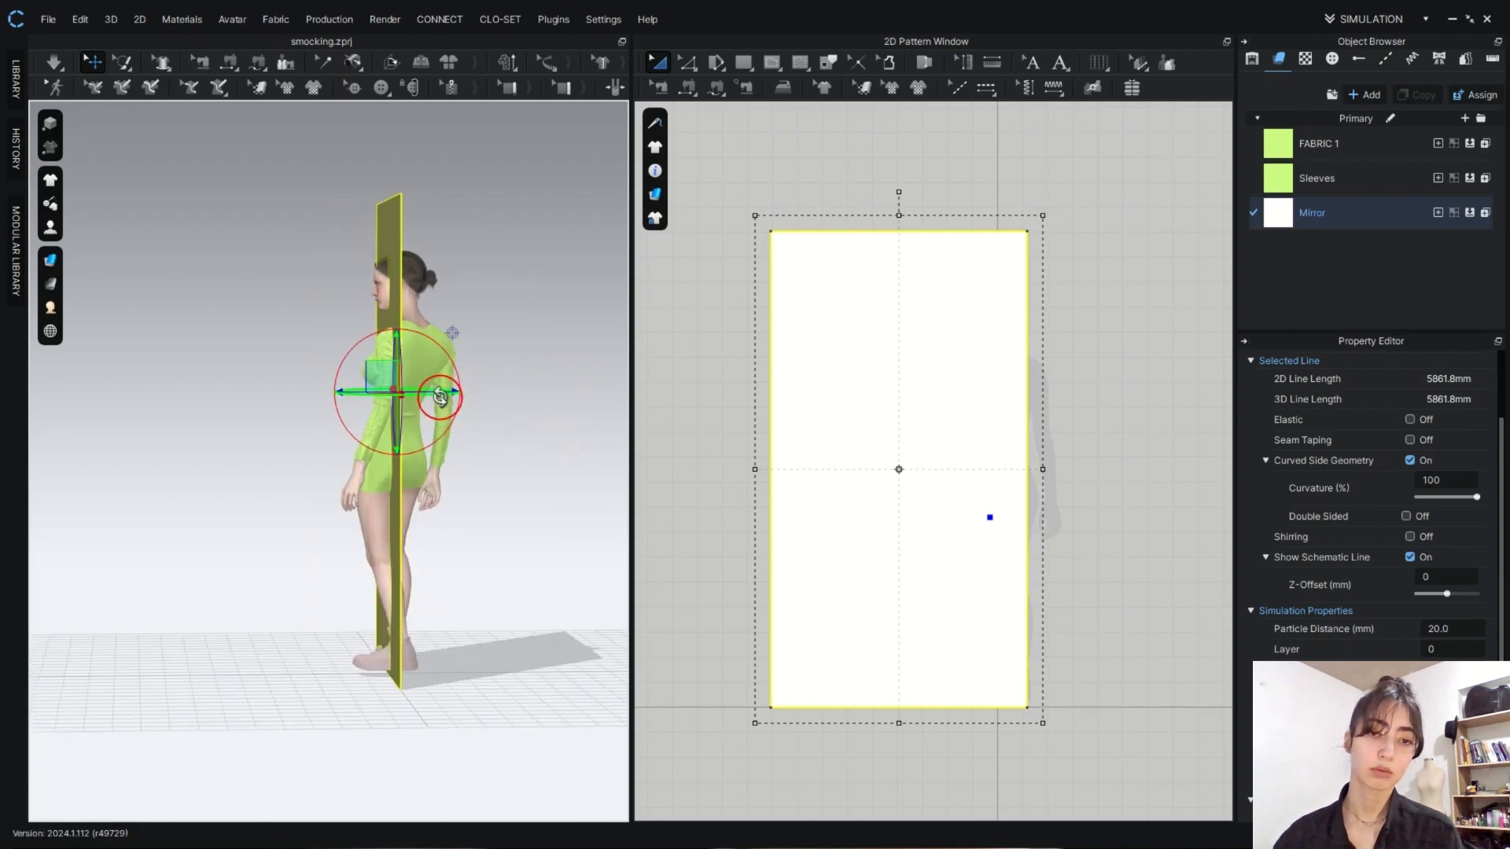
right_click_drag(440, 401, 244, 378)
right_click_drag(361, 370, 509, 443)
left_click_drag(403, 621, 485, 576)
right_click_drag(486, 576, 464, 618)
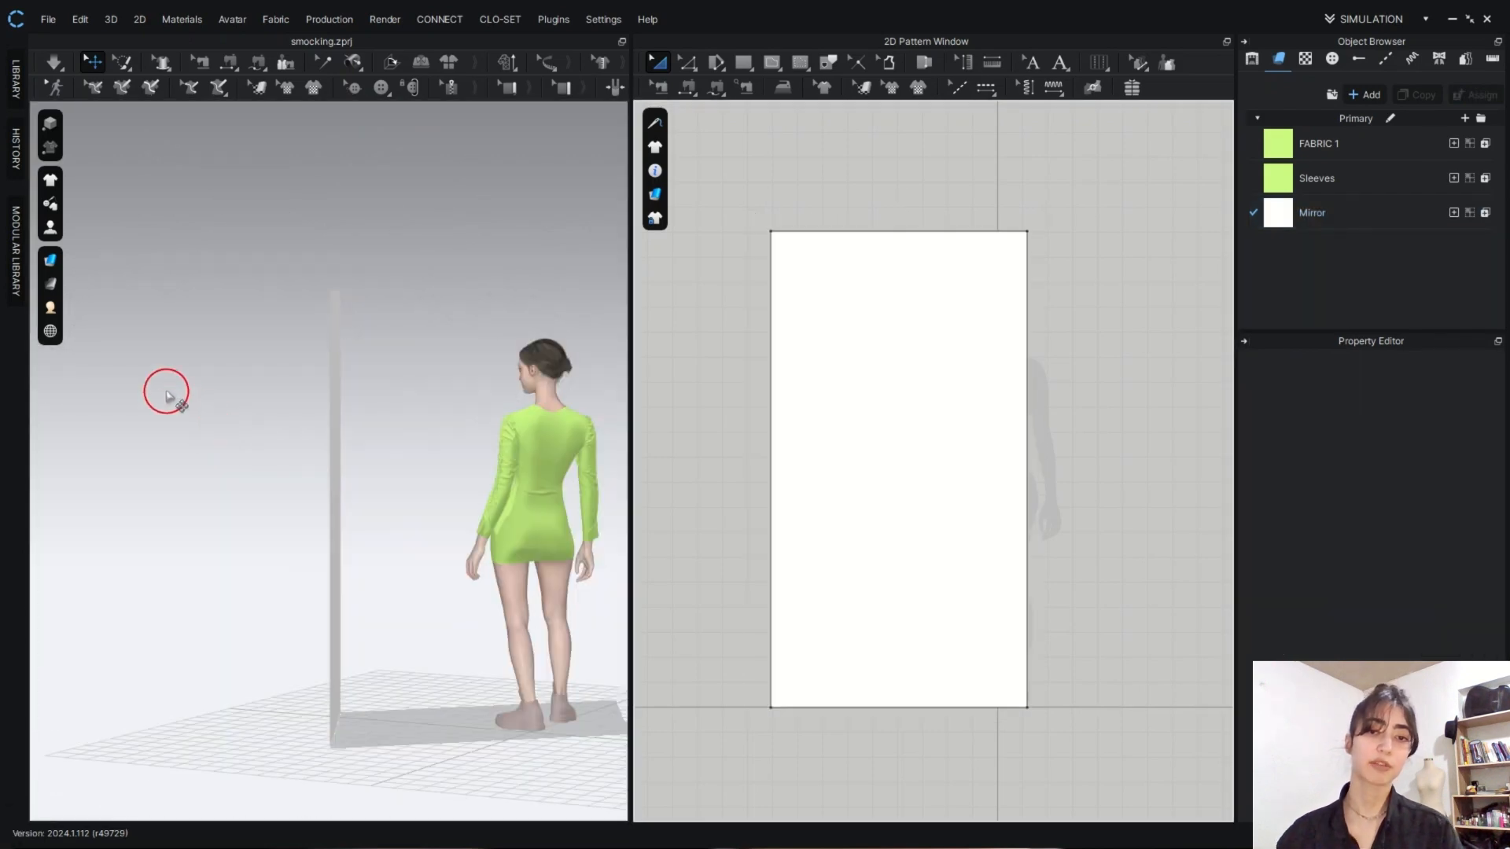
- Set the garment rendering style to Thick Textured Surface and the mirror pattern's additional rendering thickness to 20
left_click(50, 259)
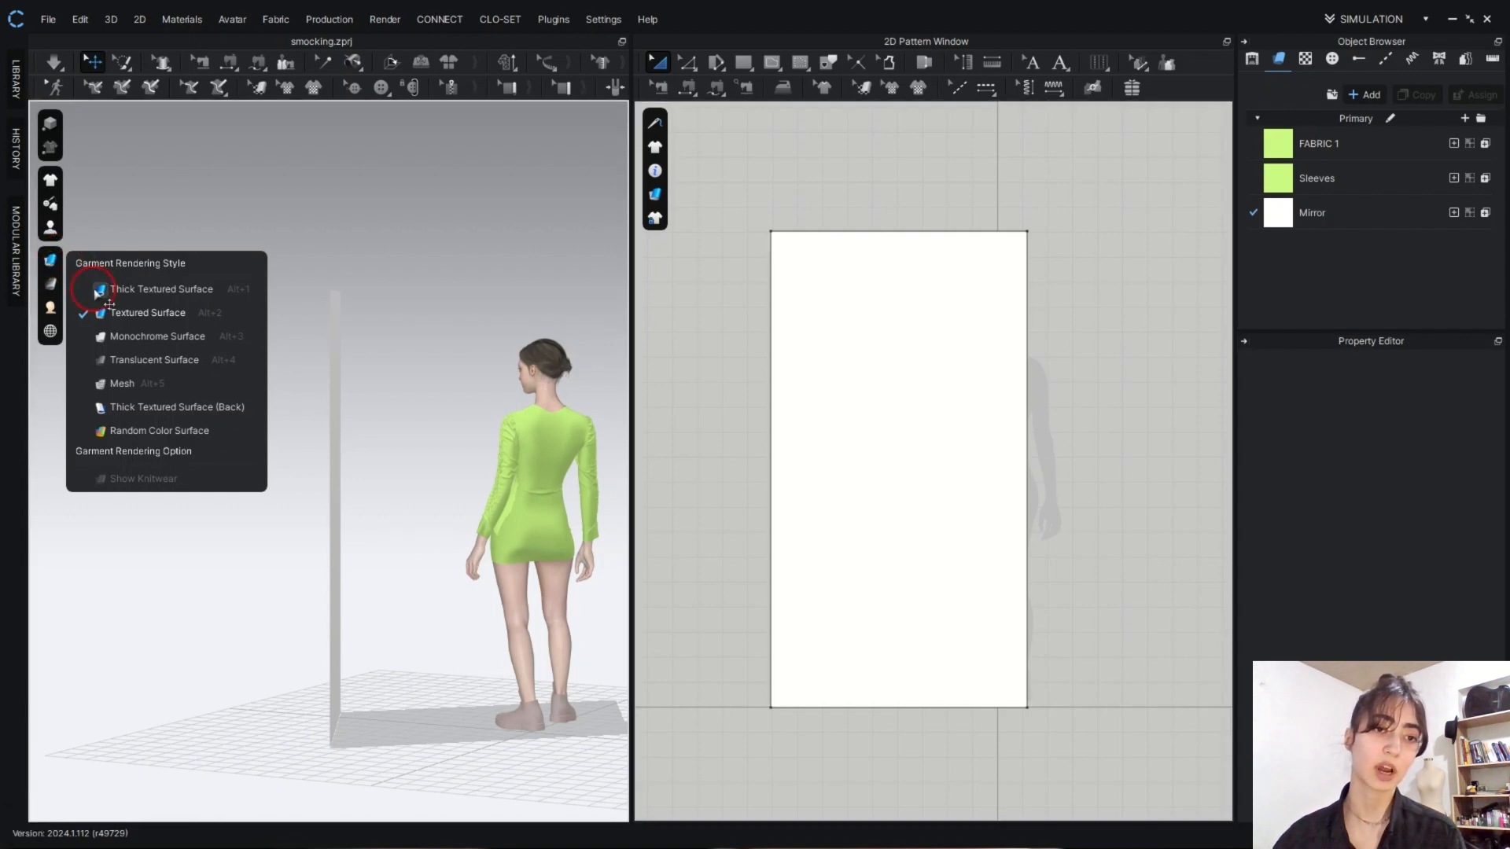
left_click(95, 293)
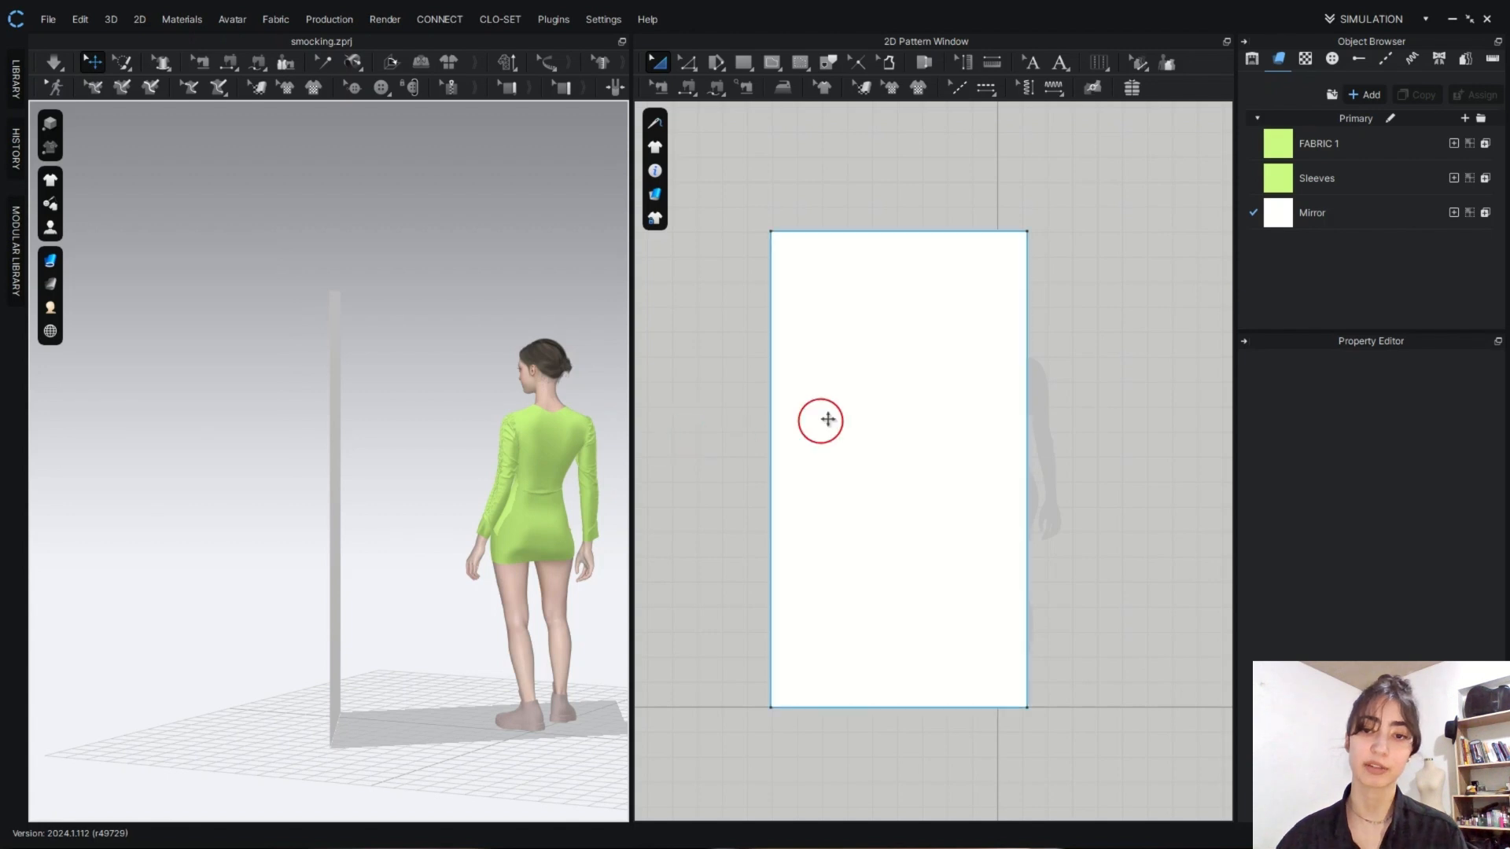
left_click(888, 451)
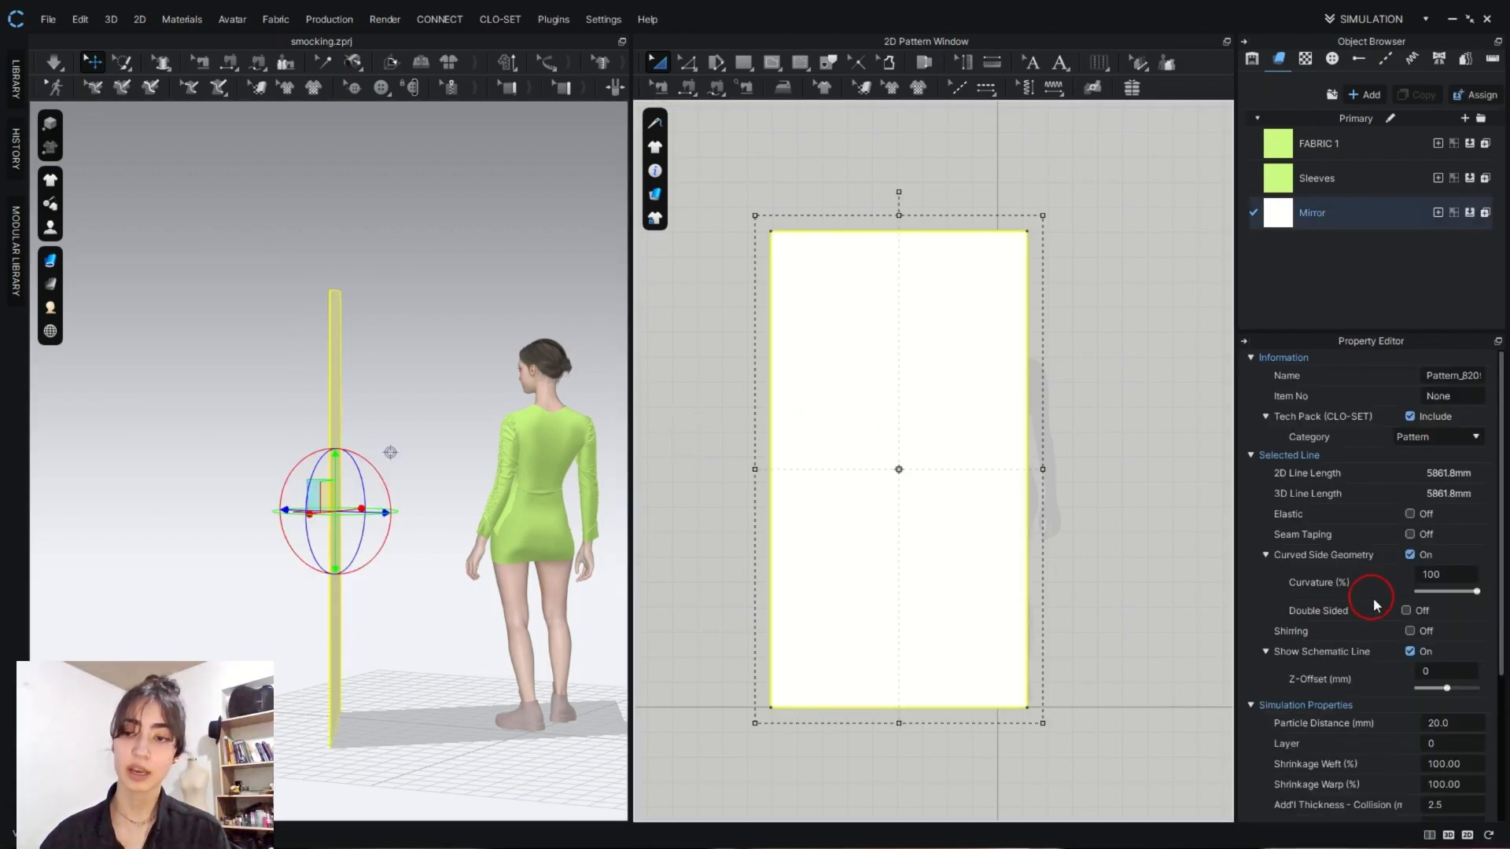
scroll(1376, 602, "down", 3)
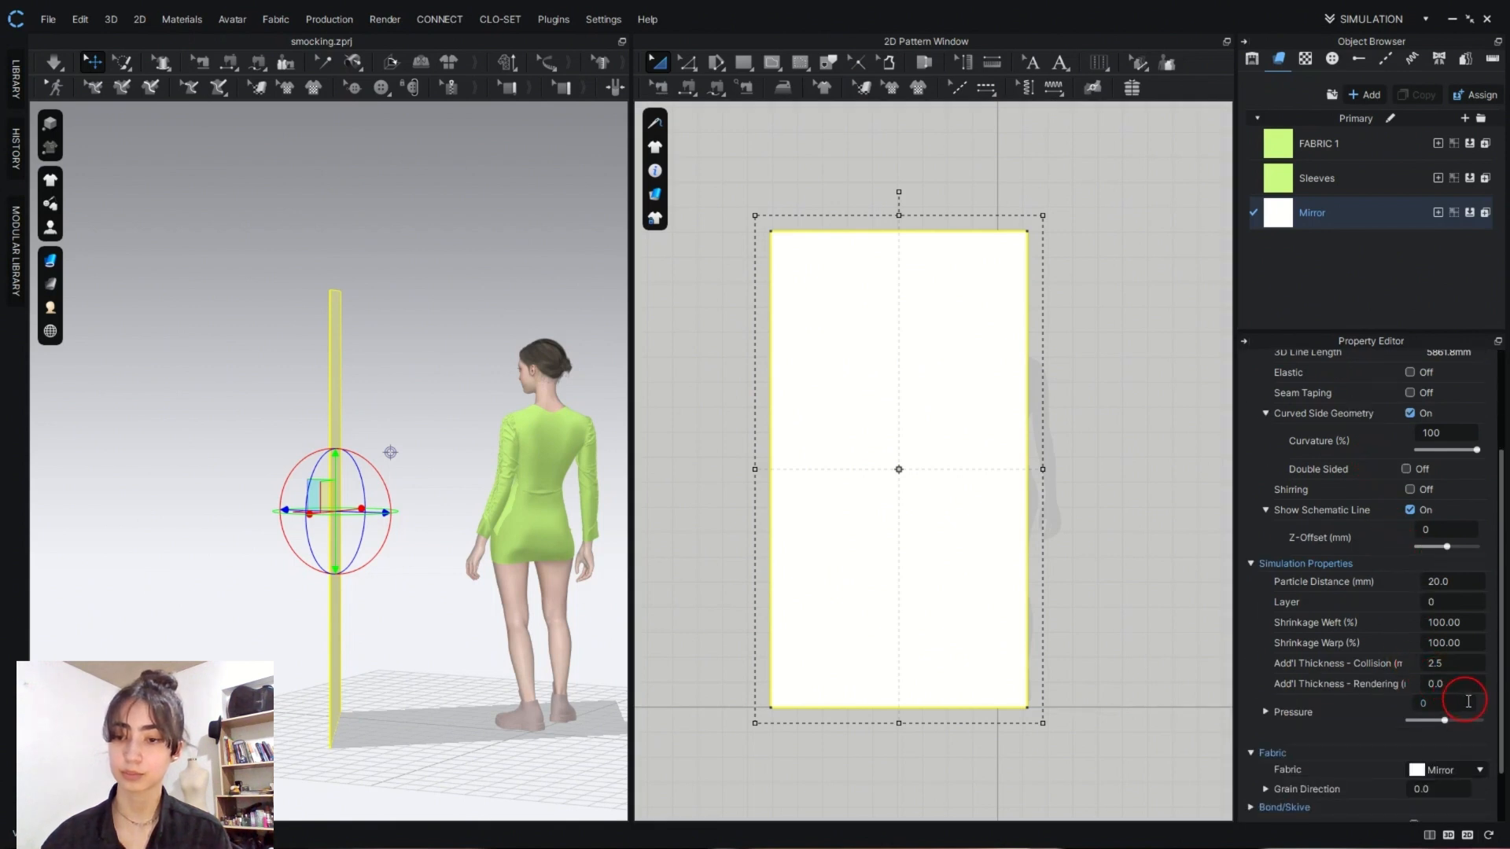
left_click(1457, 689)
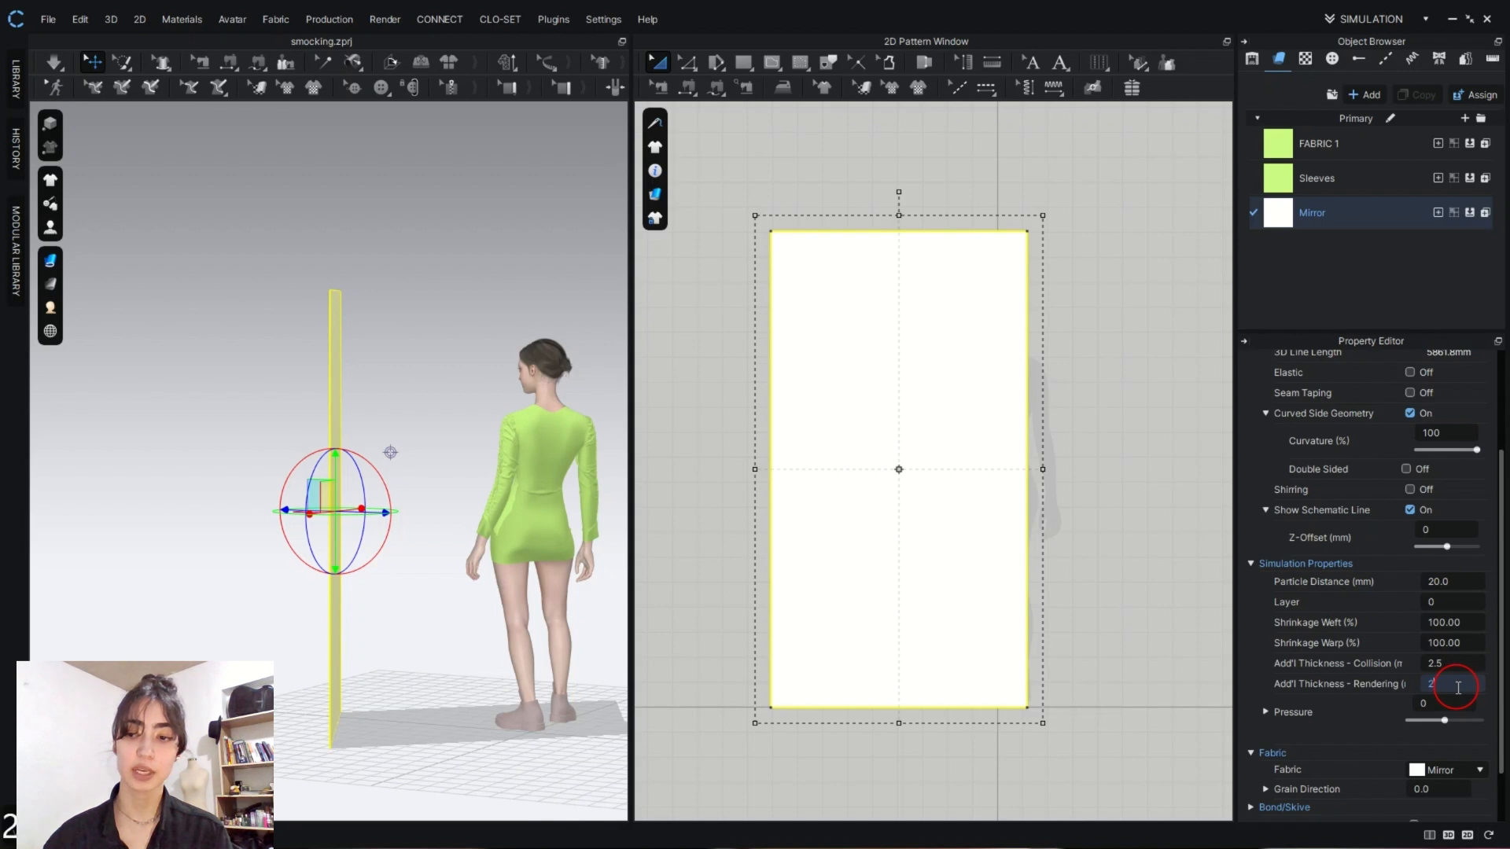
type("20")
key("Return")
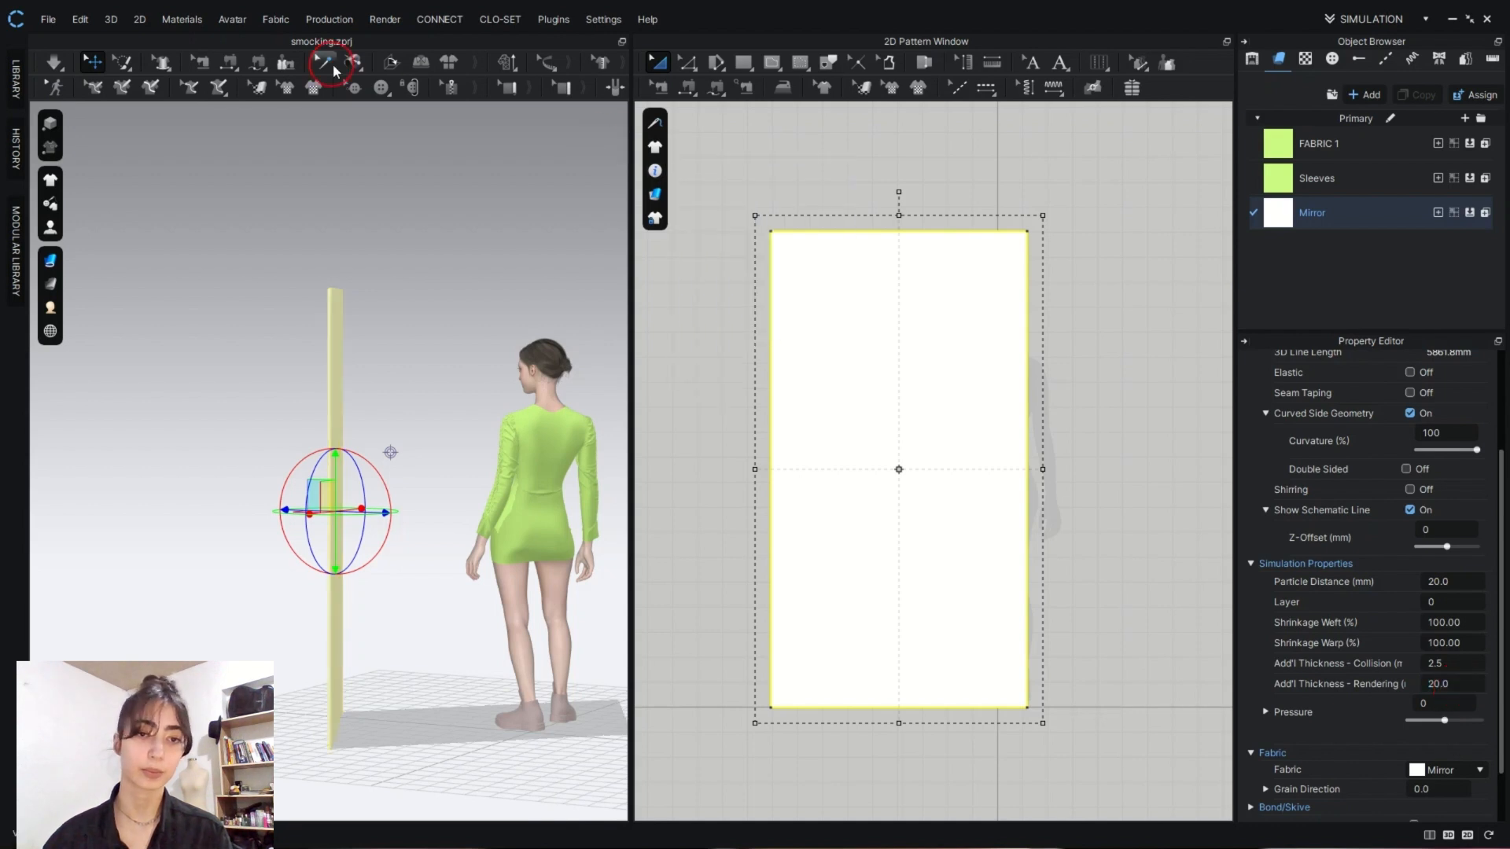
scroll(396, 392, "up", 2)
scroll(393, 393, "up", 3)
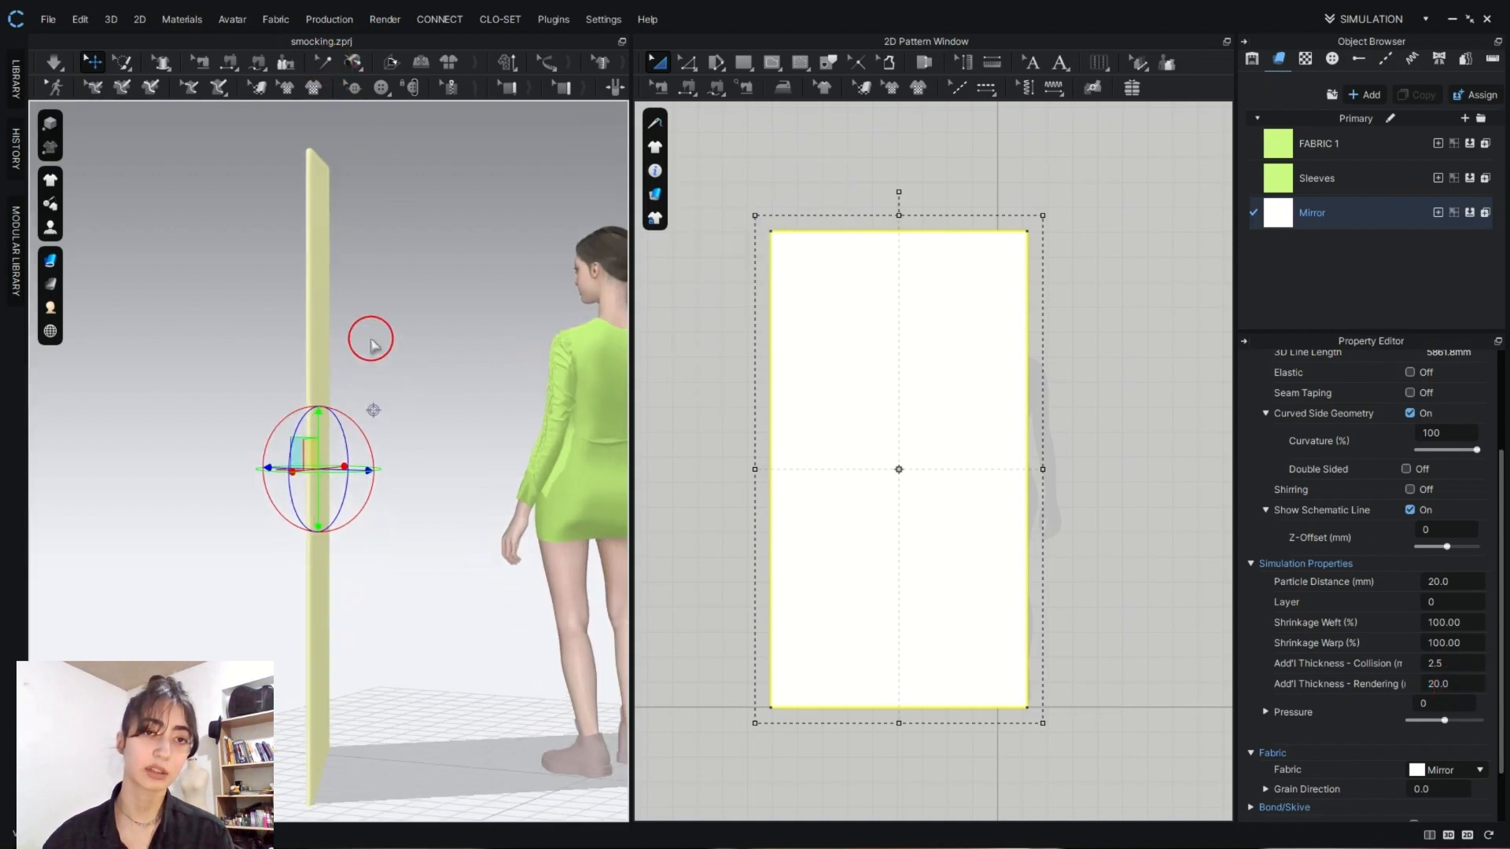
scroll(373, 410, "up", 1)
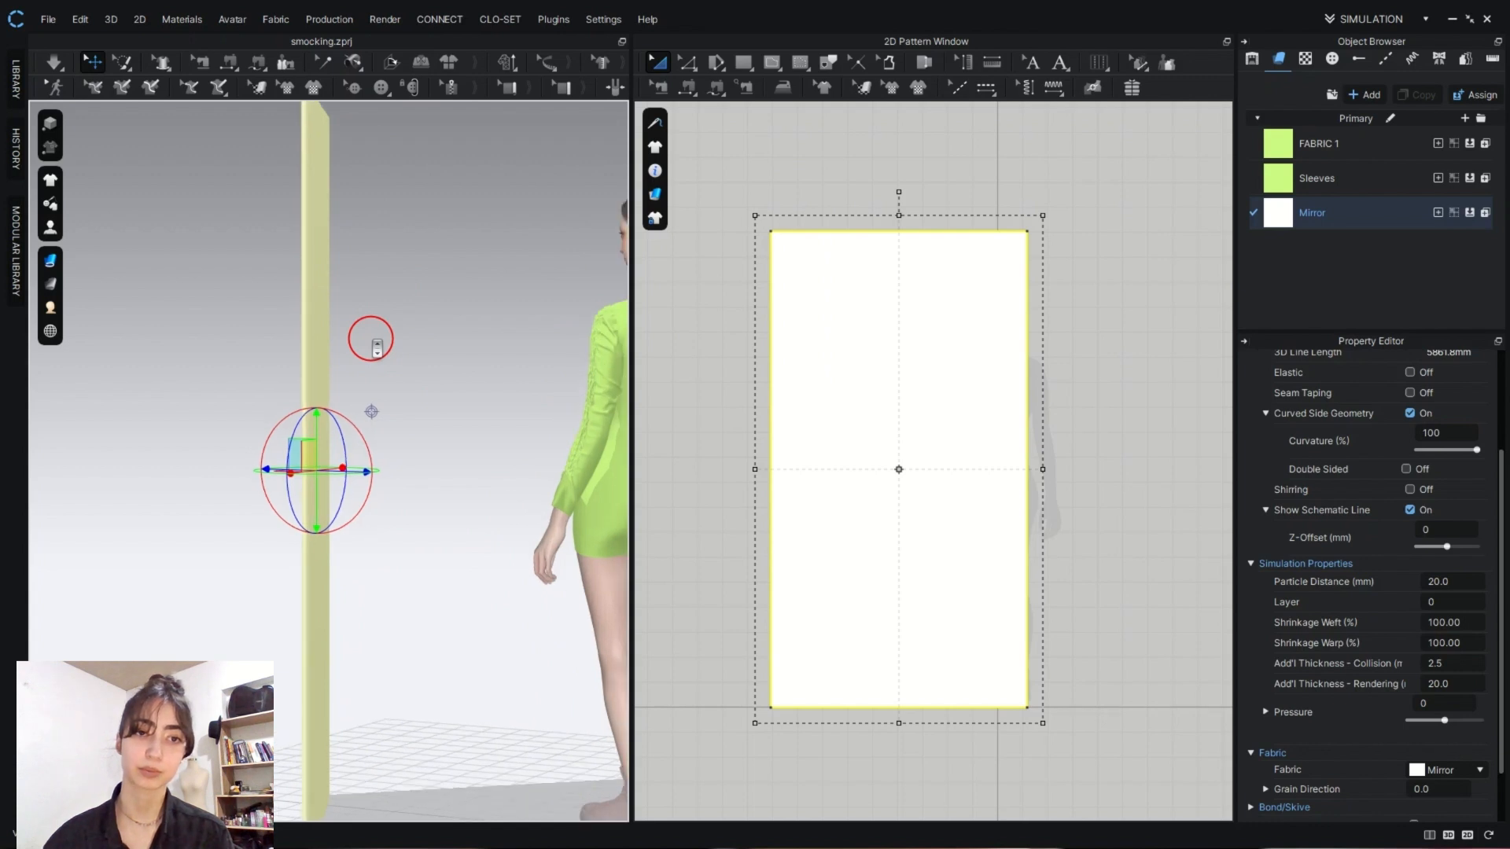
scroll(376, 346, "down", 3)
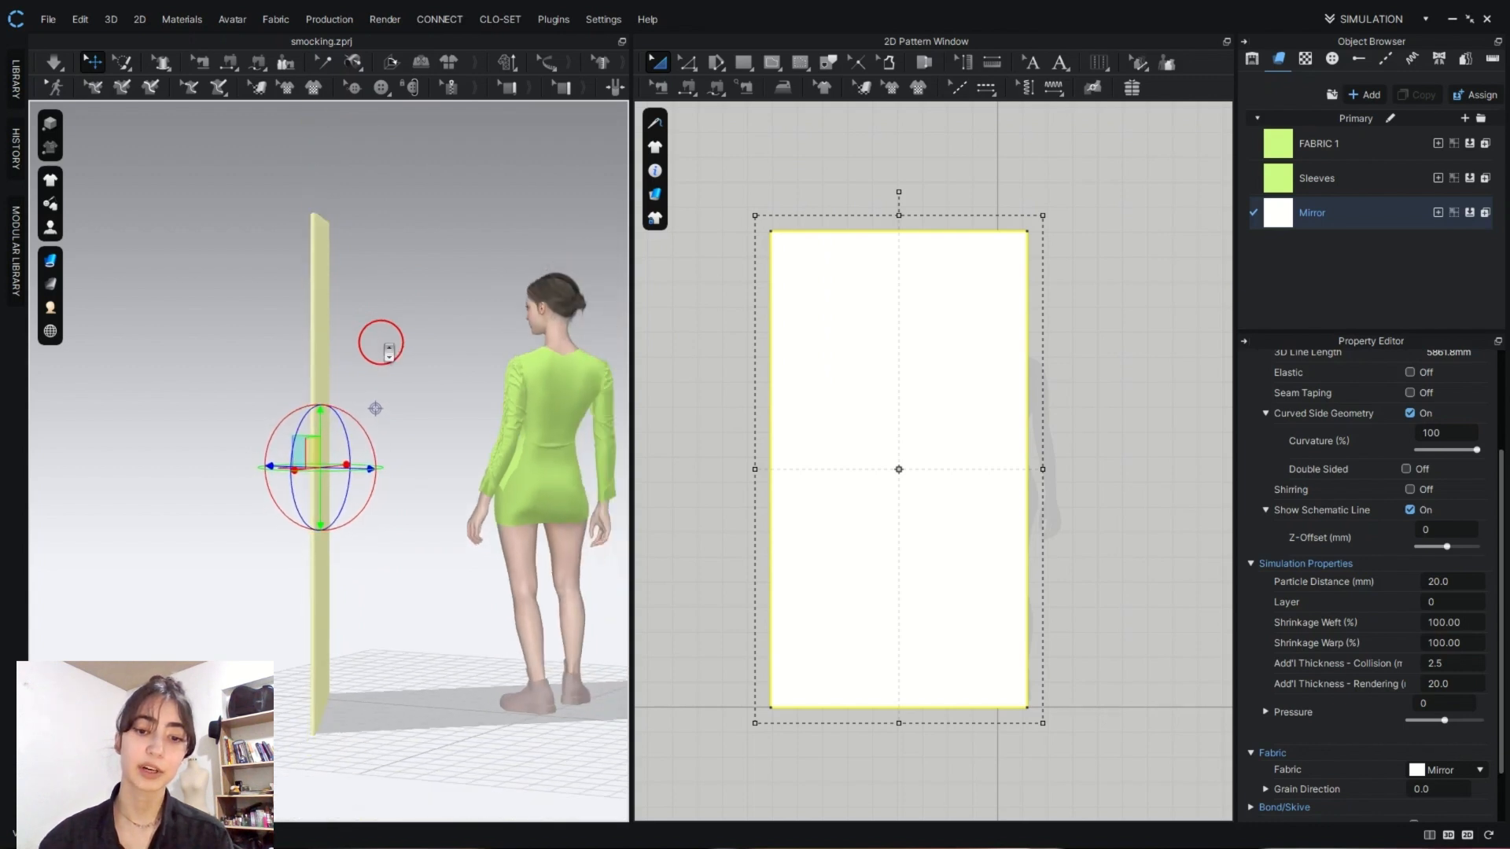
scroll(391, 356, "up", 1)
- Create an internal rectangle 970 mm wide and 1850 mm high on the mirror pattern
right_click_drag(385, 348, 283, 345)
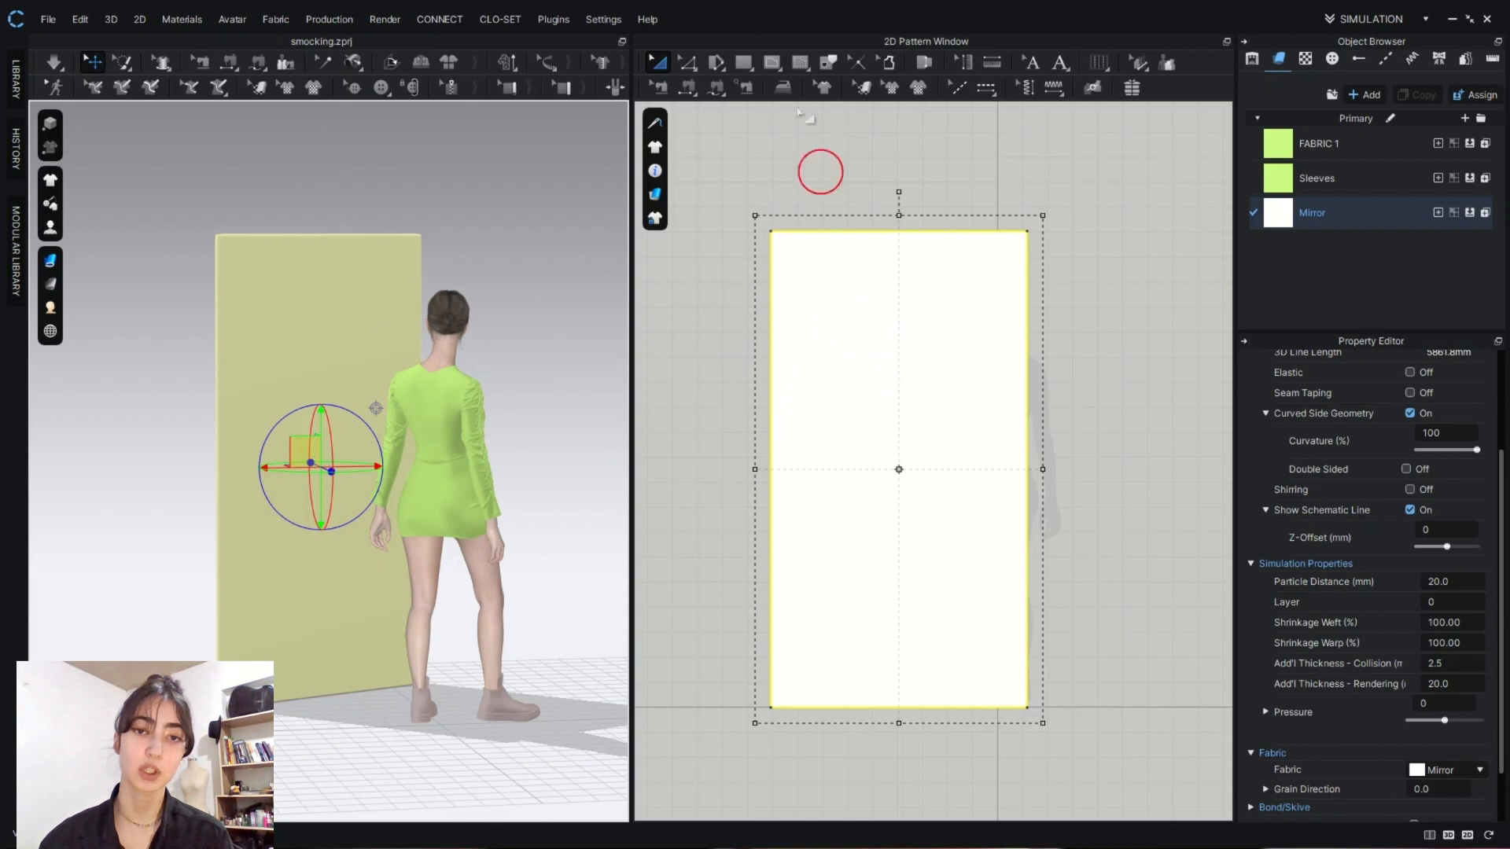
left_click(778, 67)
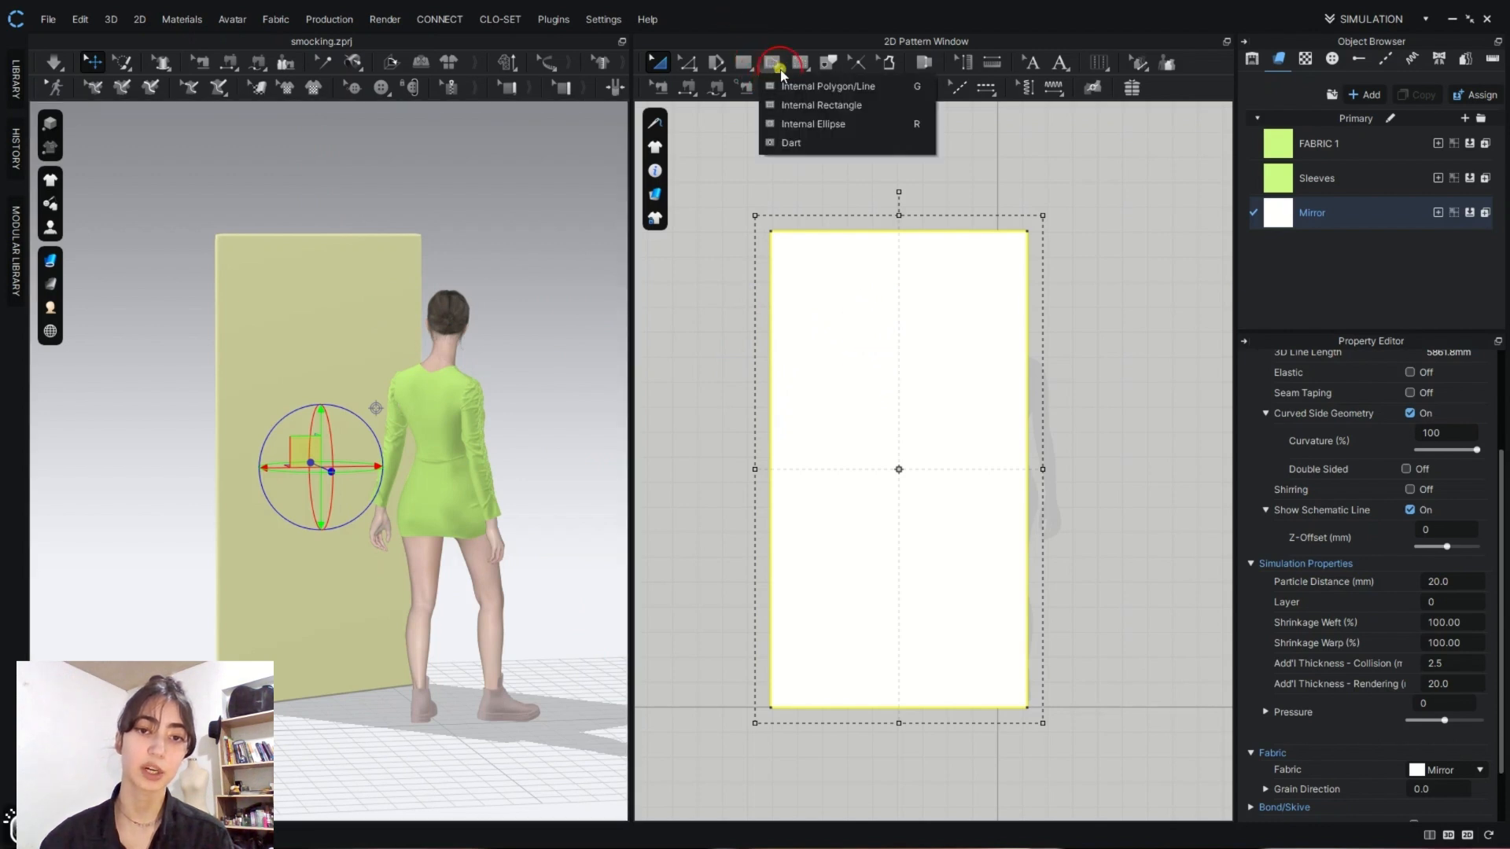
left_click(809, 107)
left_click(902, 458)
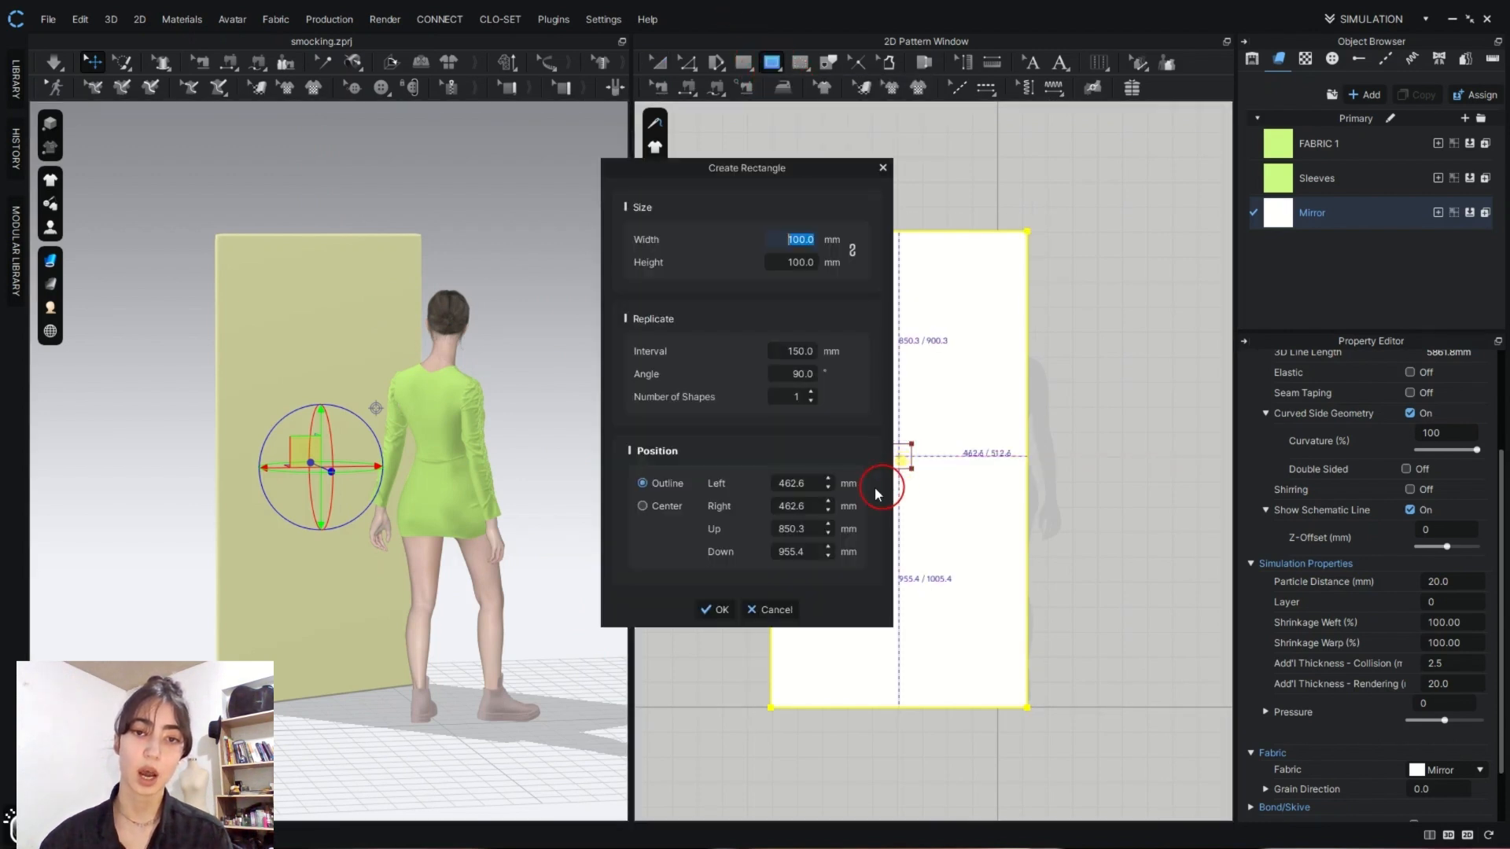
left_click_drag(751, 176, 574, 156)
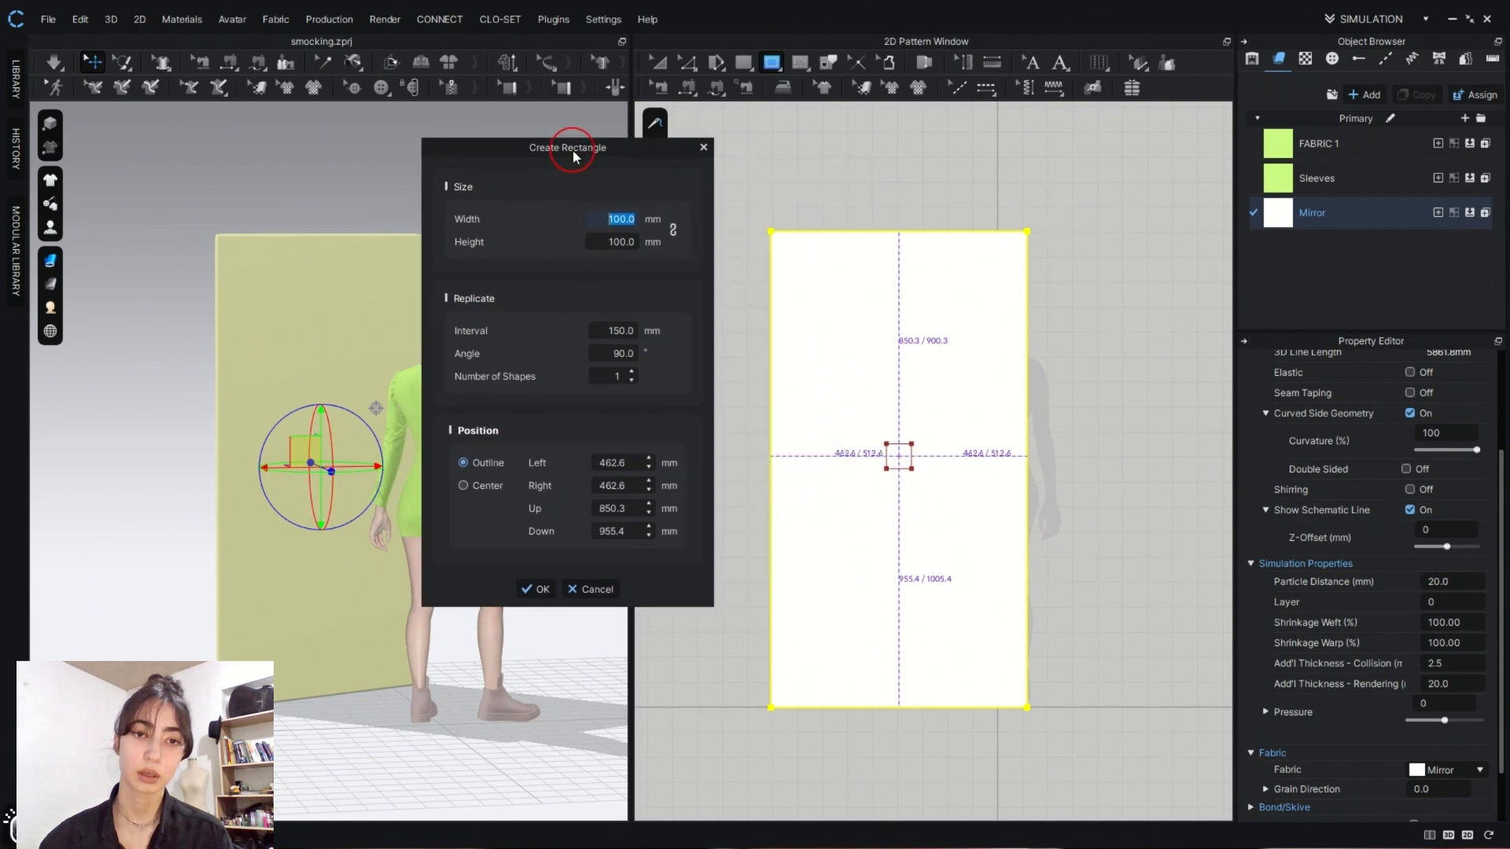
double_click(613, 215)
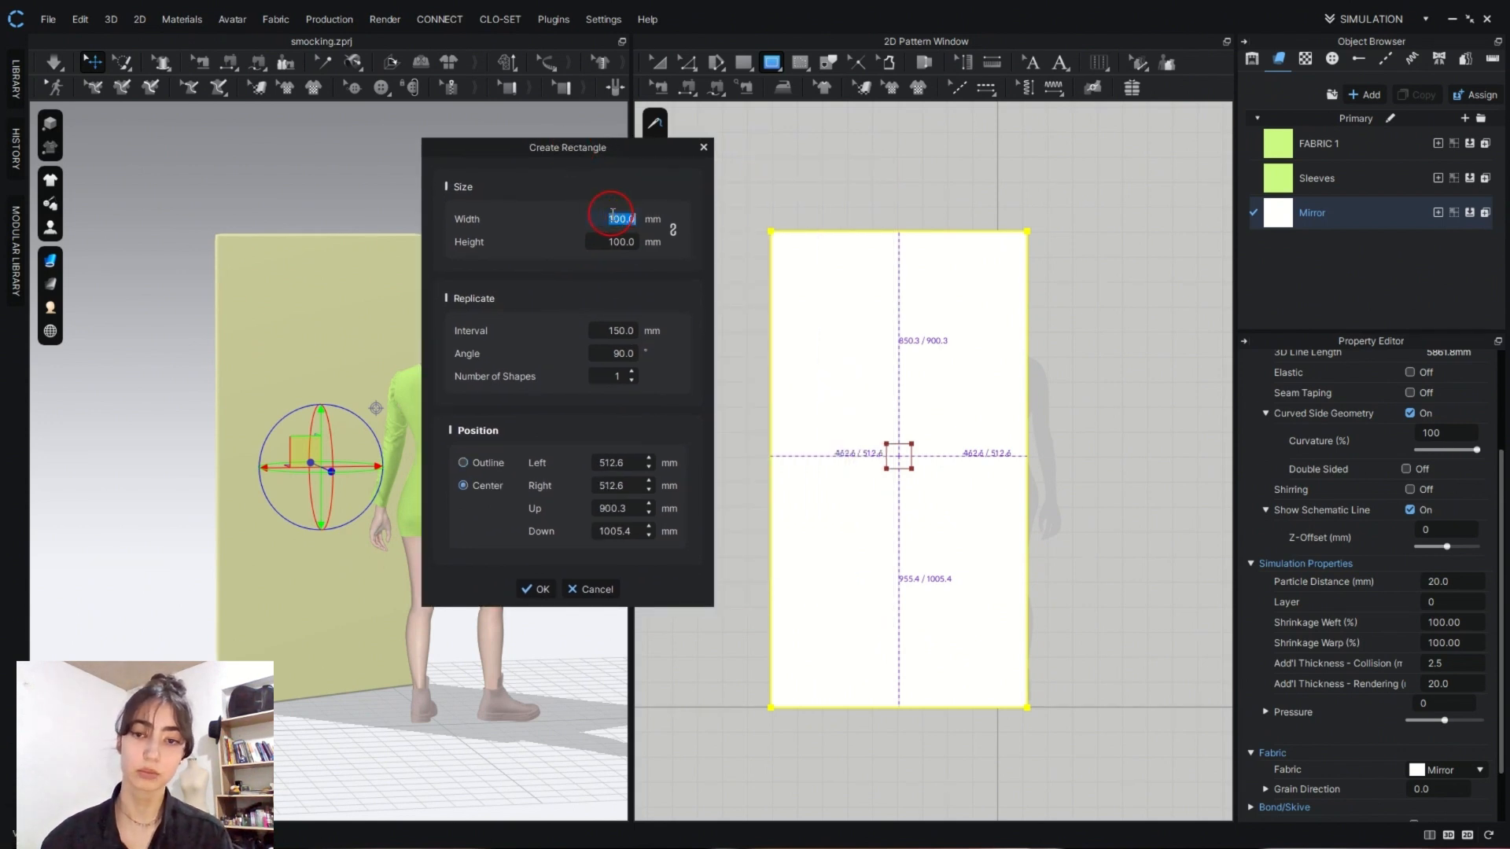
type("970")
double_click(607, 241)
type("1850")
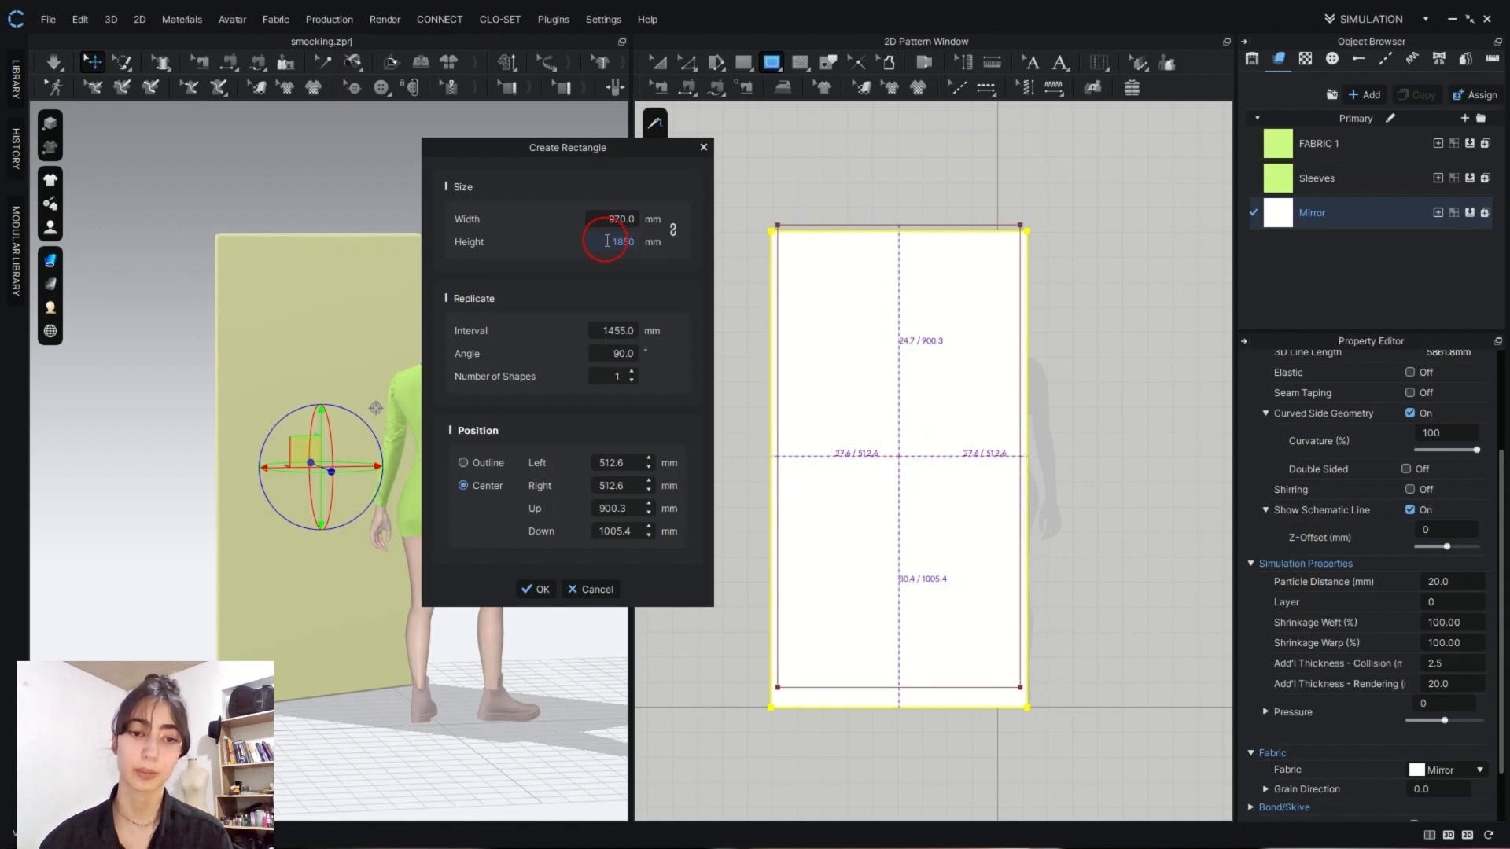
left_click(460, 586)
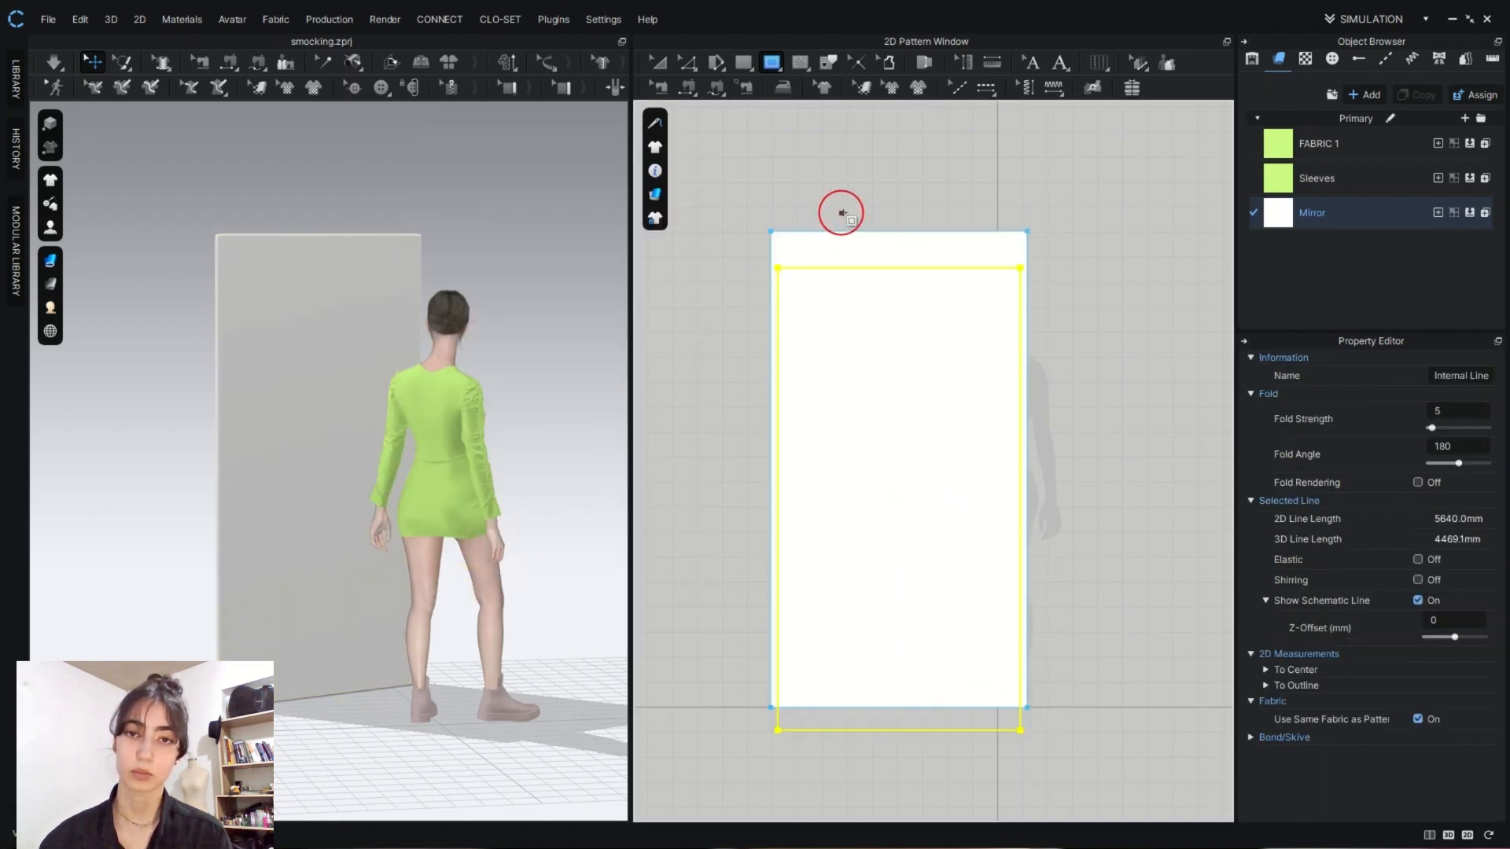
- Move the internal rectangle up so it sits evenly inside the mirror pattern's outline, and apply Cut & Sew to it
left_click(667, 62)
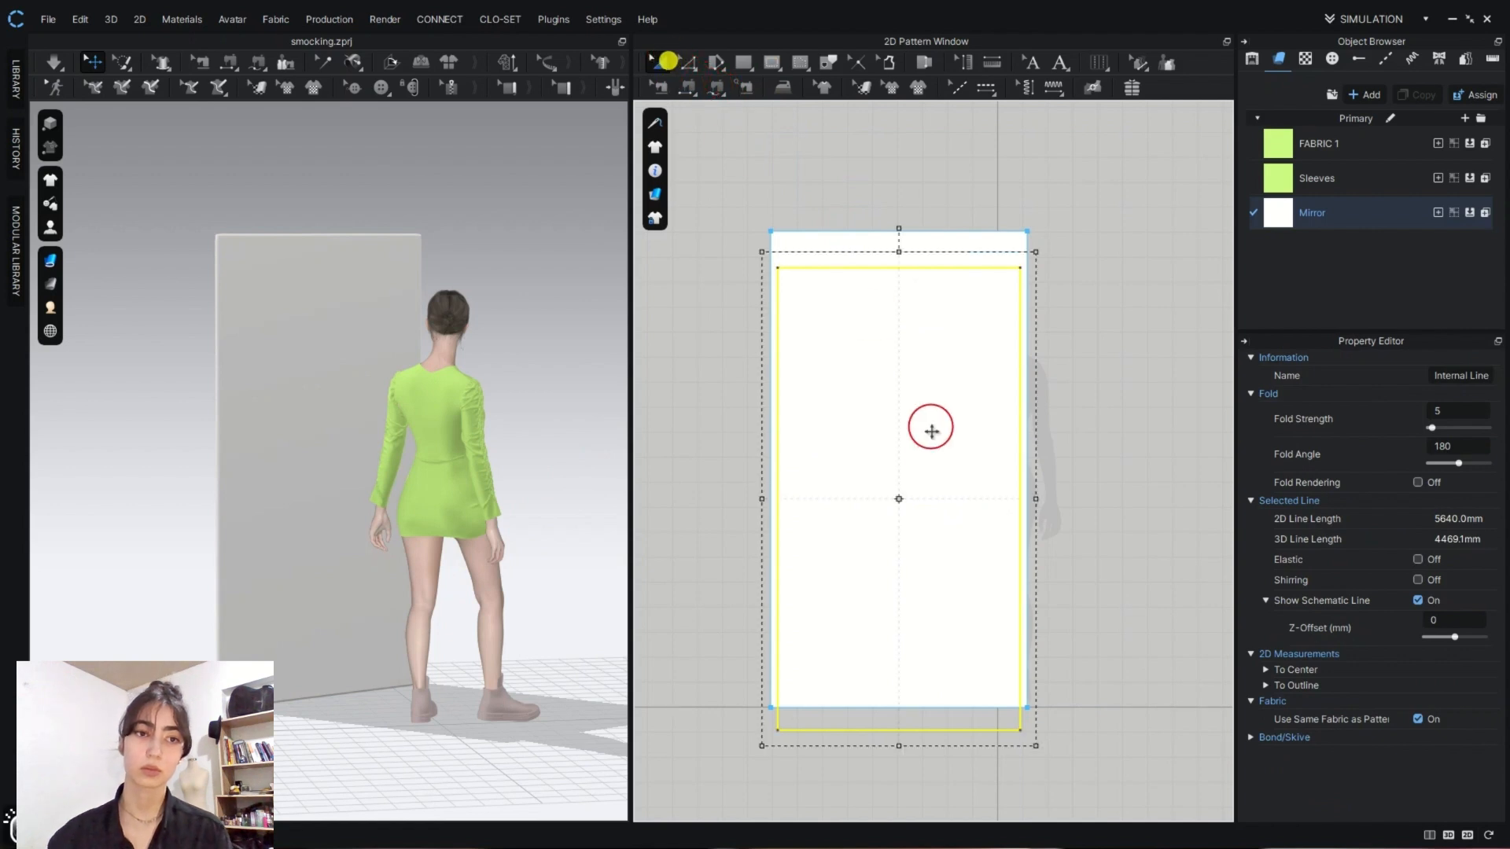
left_click_drag(931, 430, 929, 401)
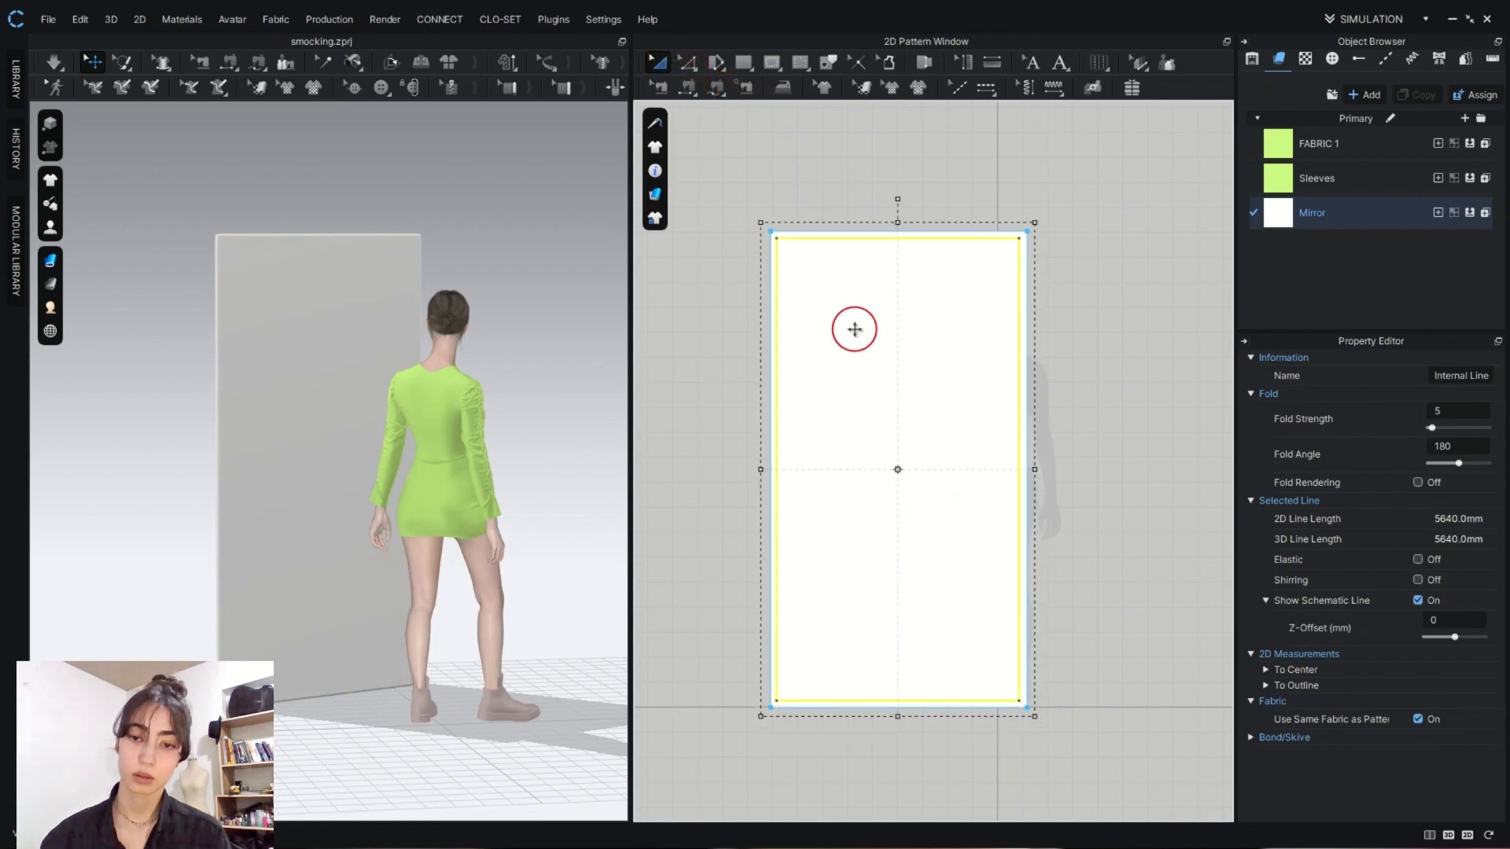
right_click(856, 243)
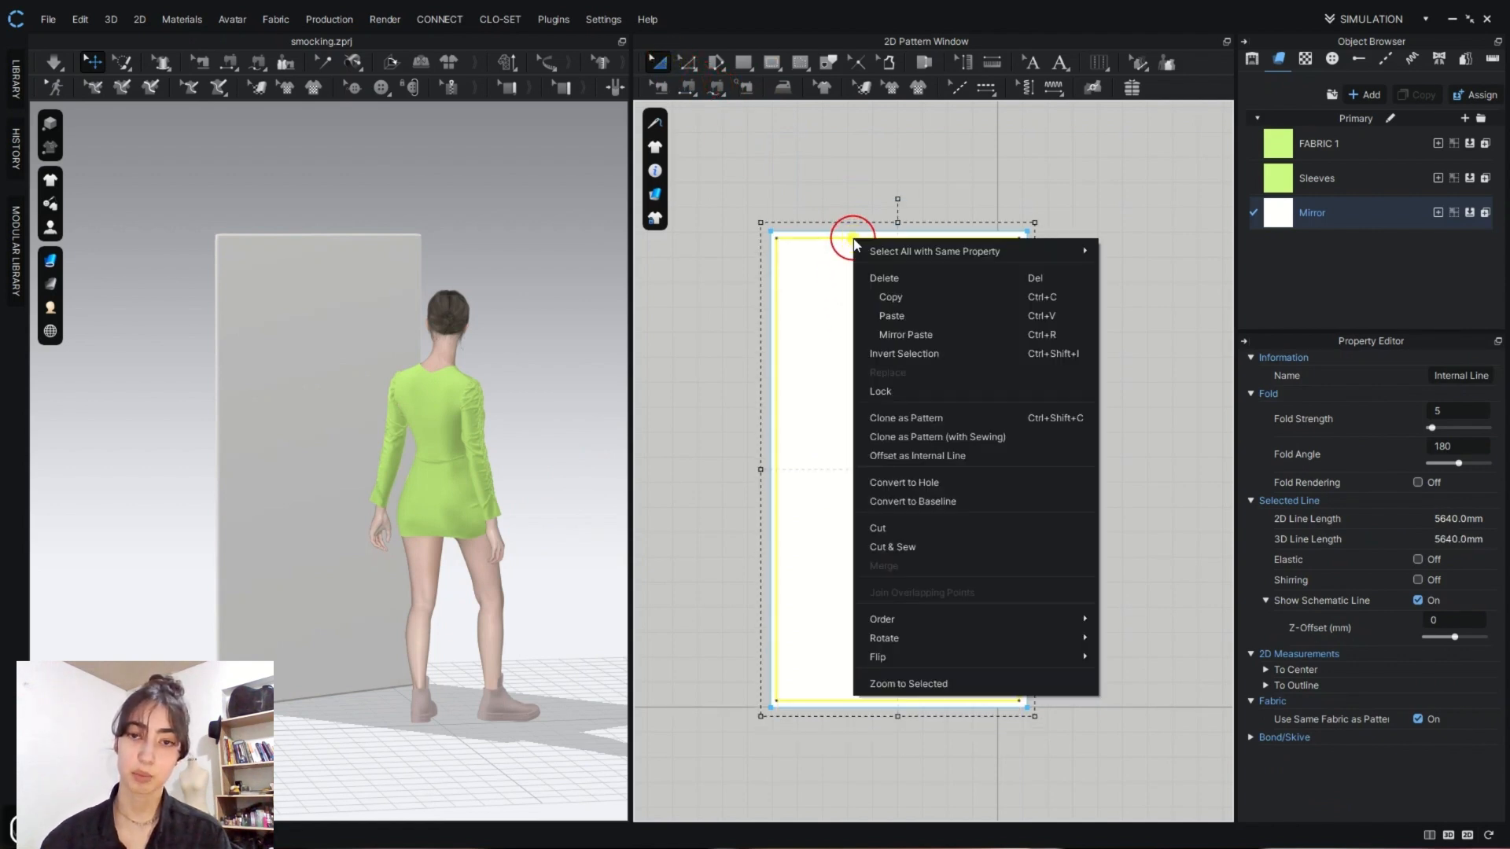
left_click(923, 546)
left_click(923, 544)
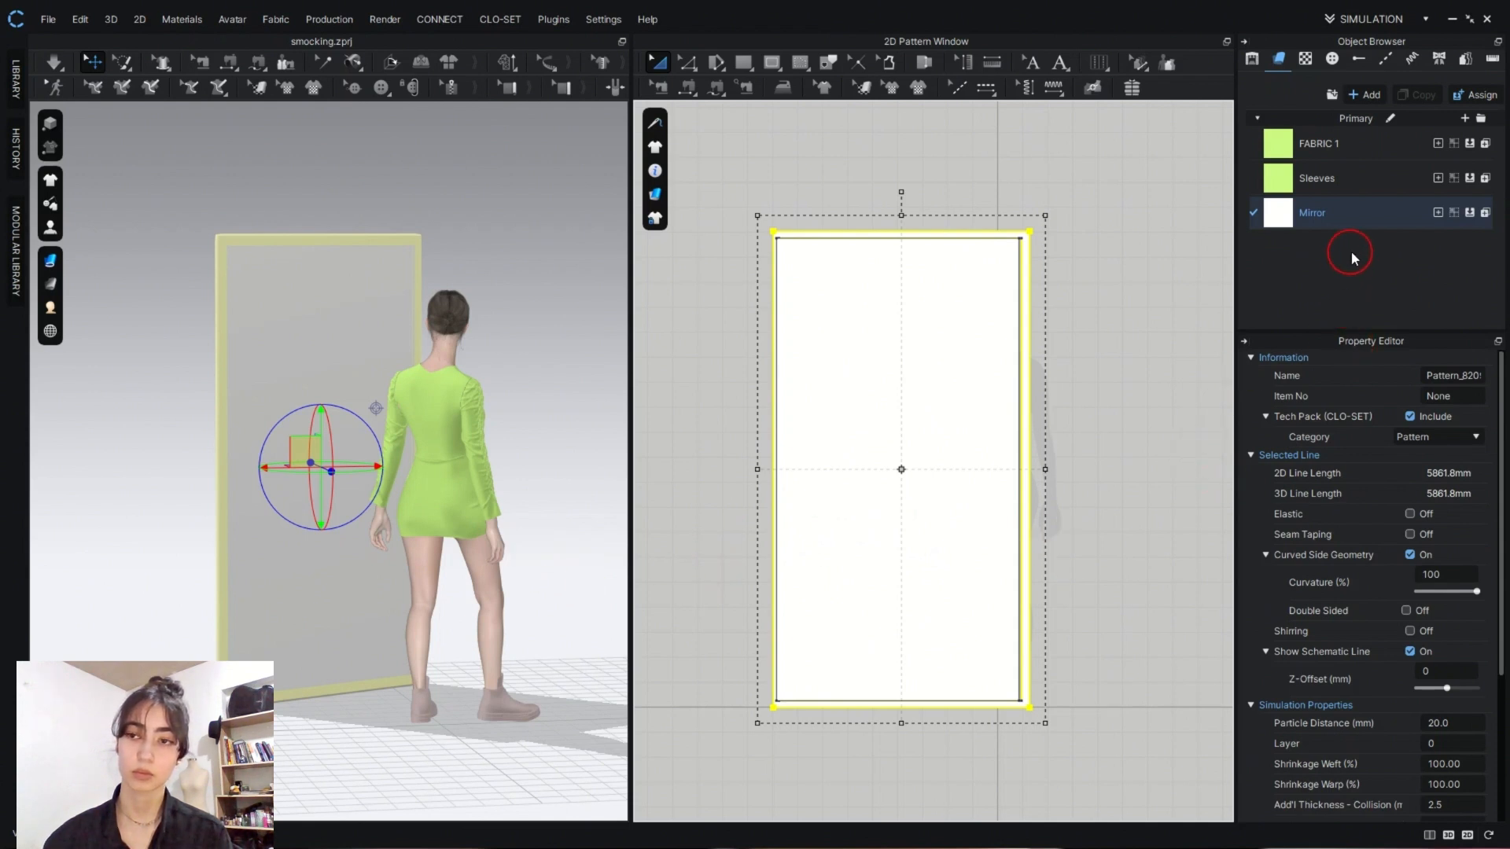
- Duplicate the Mirror fabric and select the inner mirror panel
left_click(1376, 219)
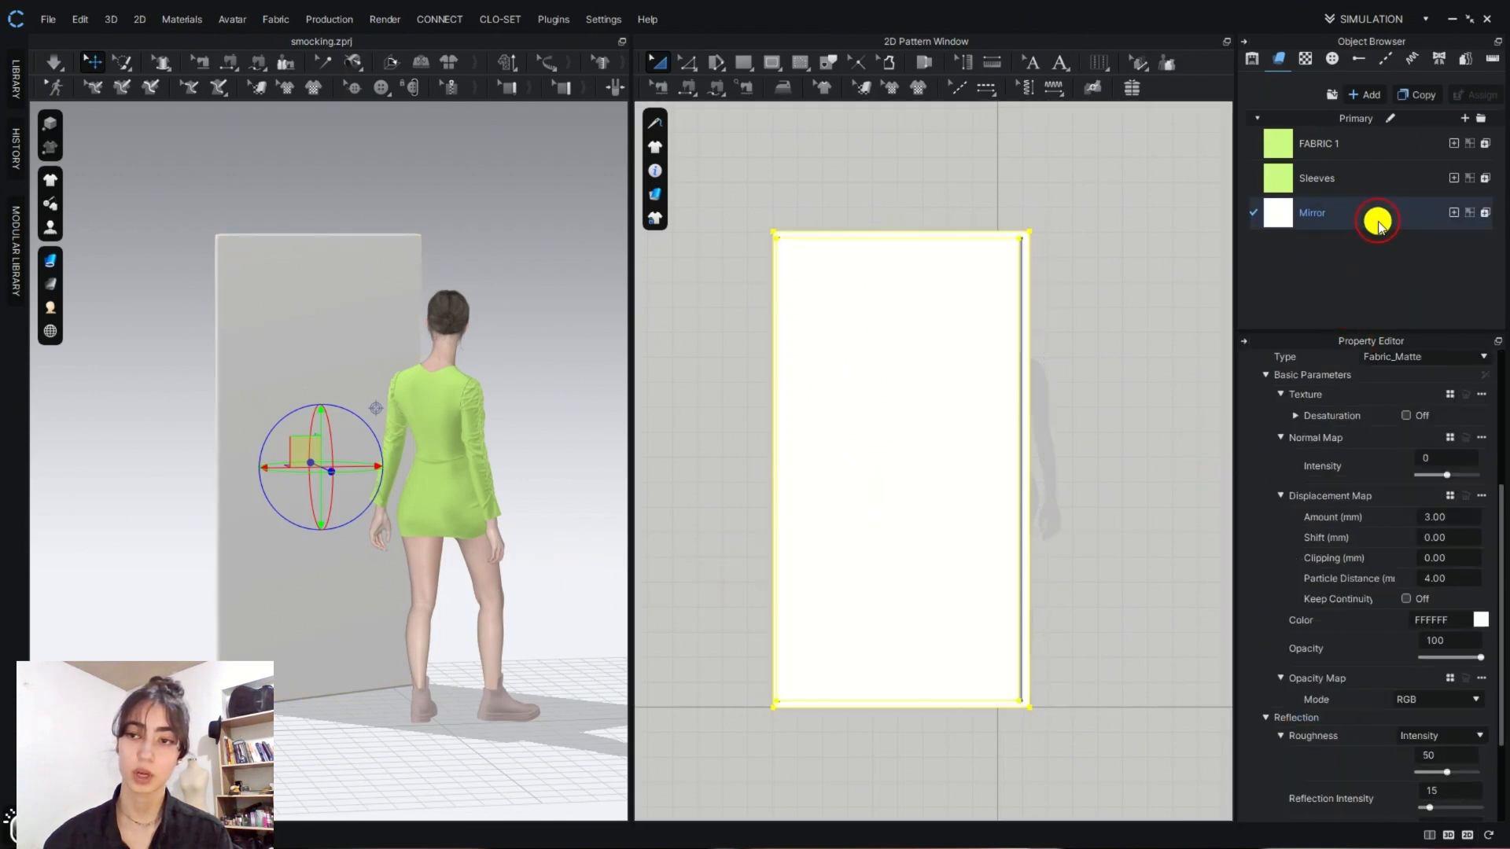
left_click(1410, 96)
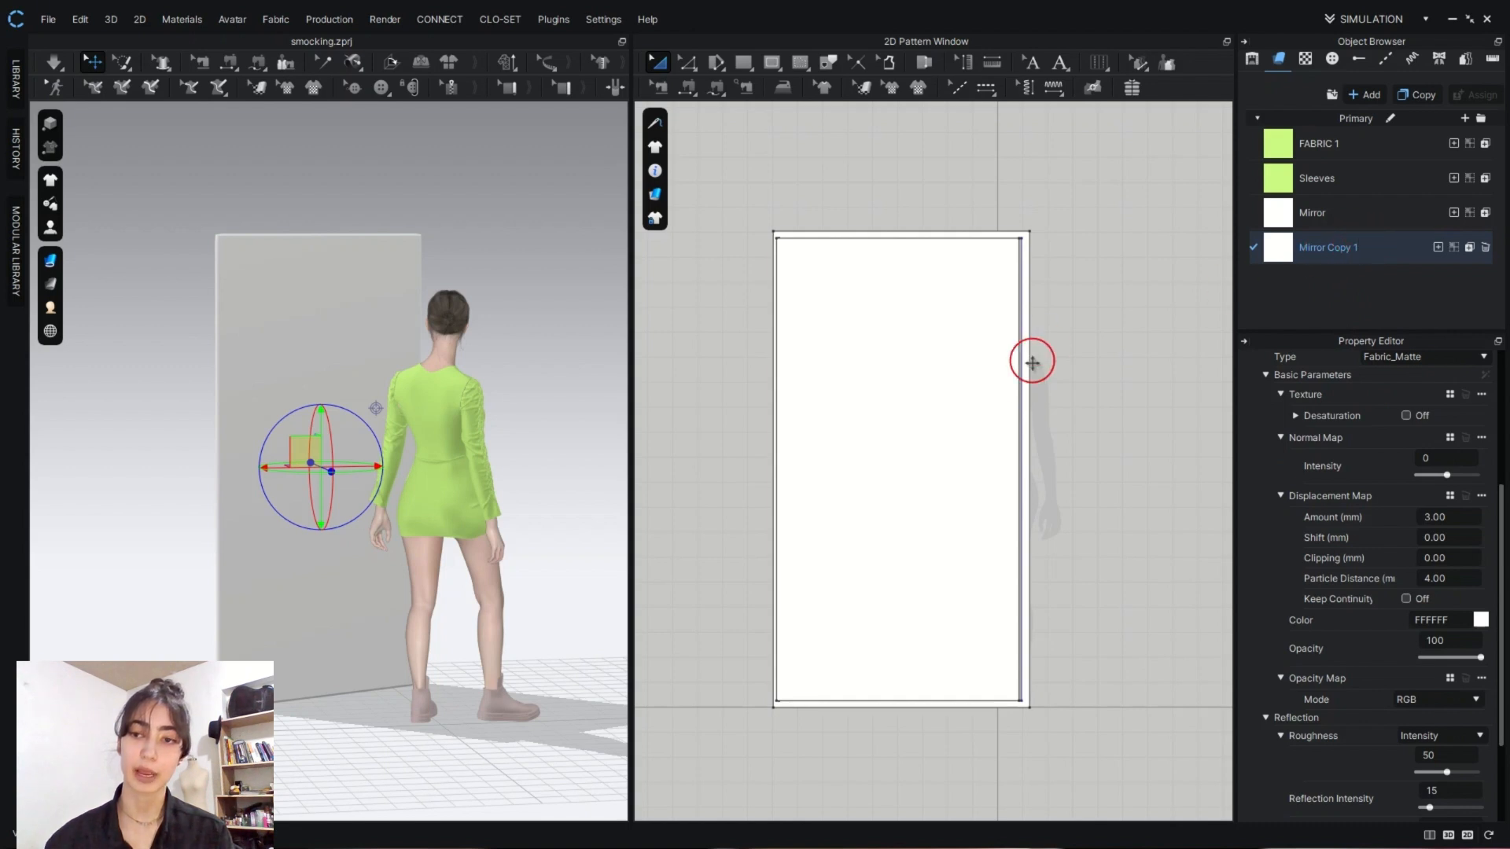
left_click(933, 388)
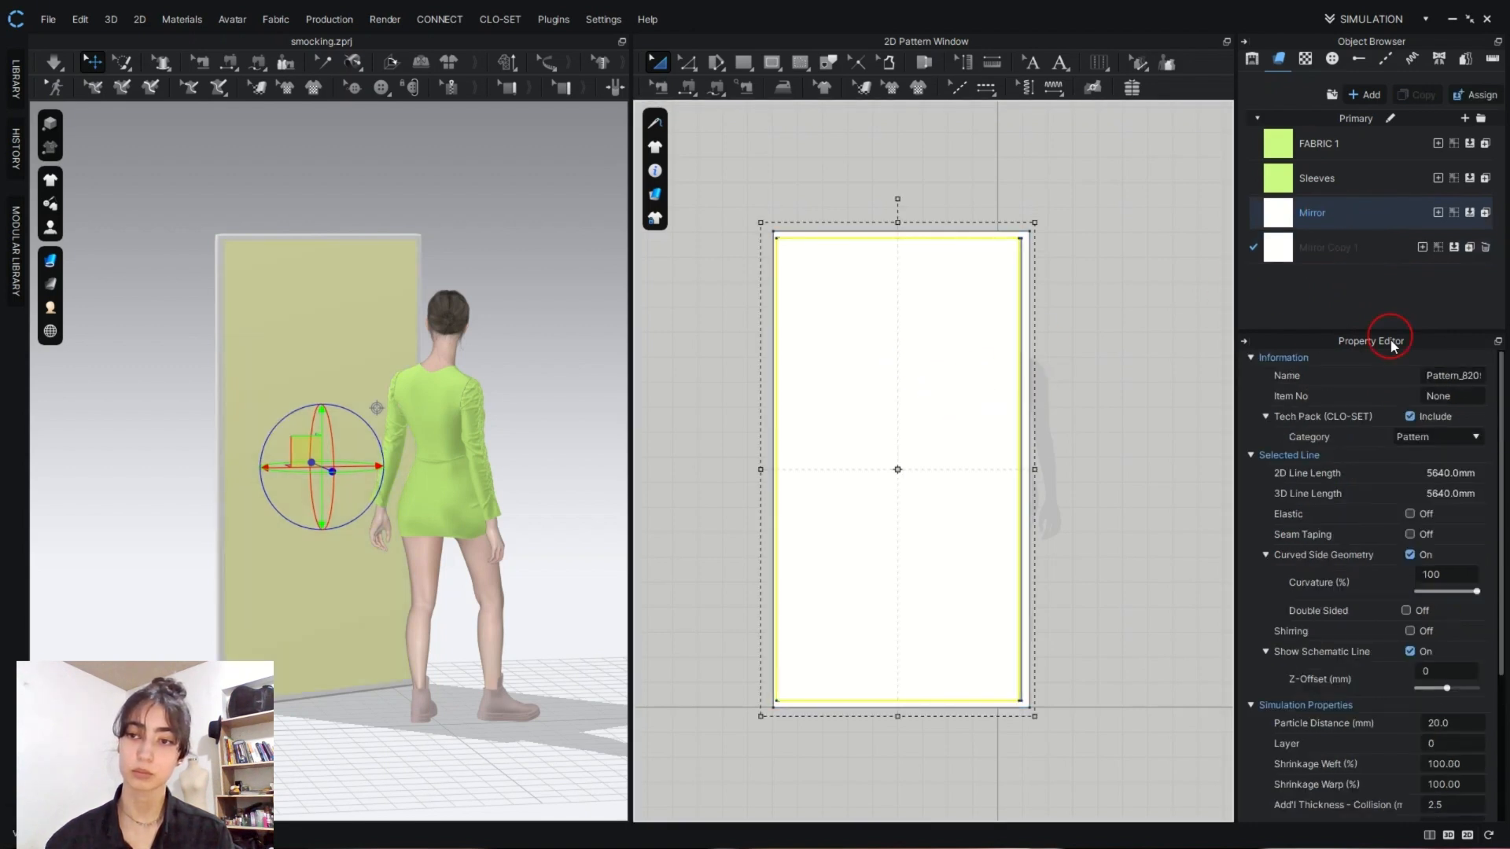
- Set the front material type of the original Mirror fabric to Metal
left_click(1381, 226)
left_click(1448, 554)
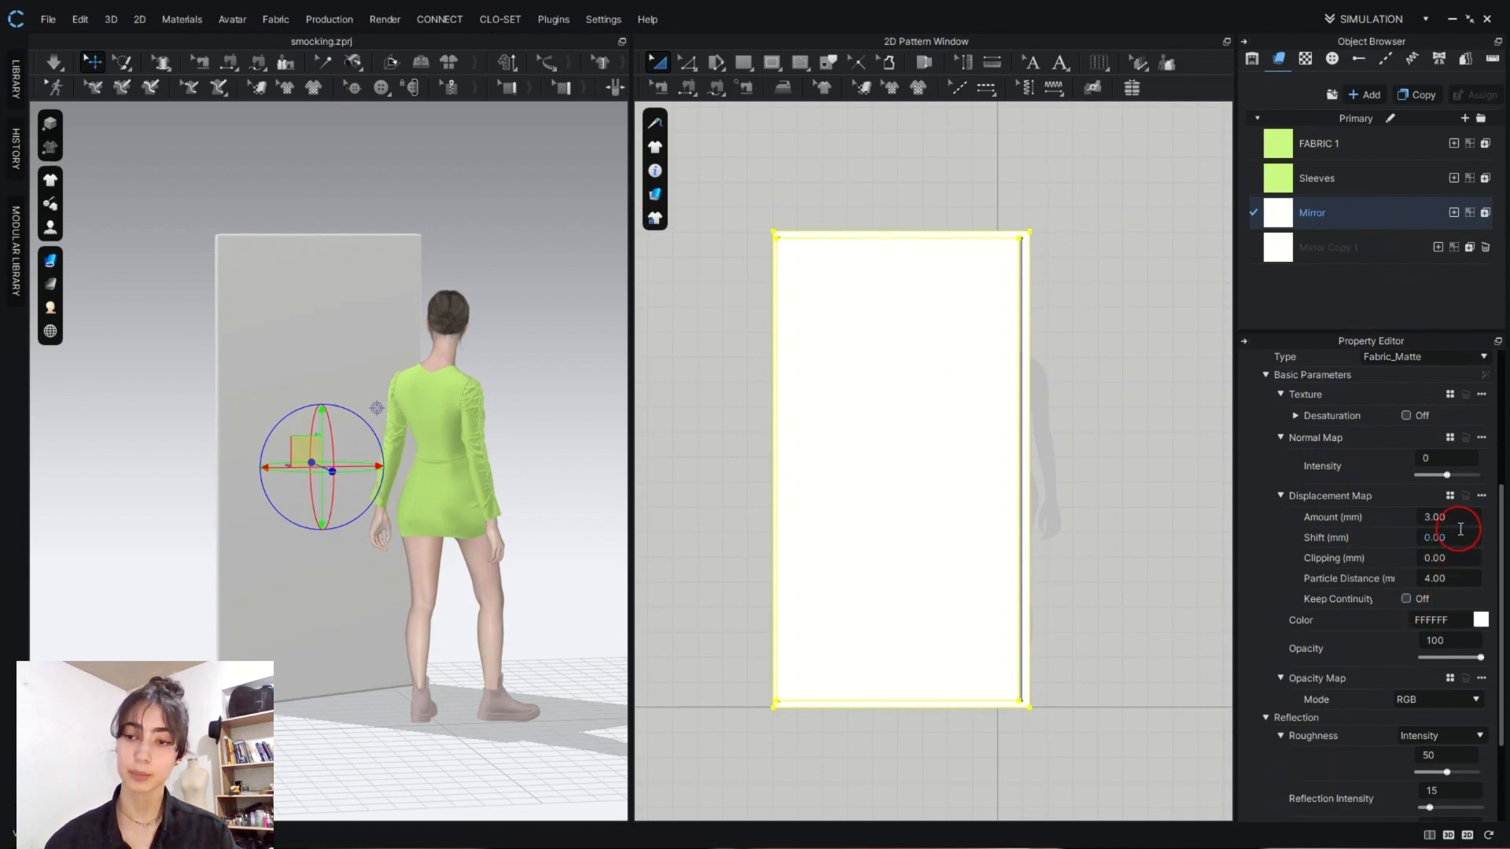
scroll(1460, 529, "up", 3)
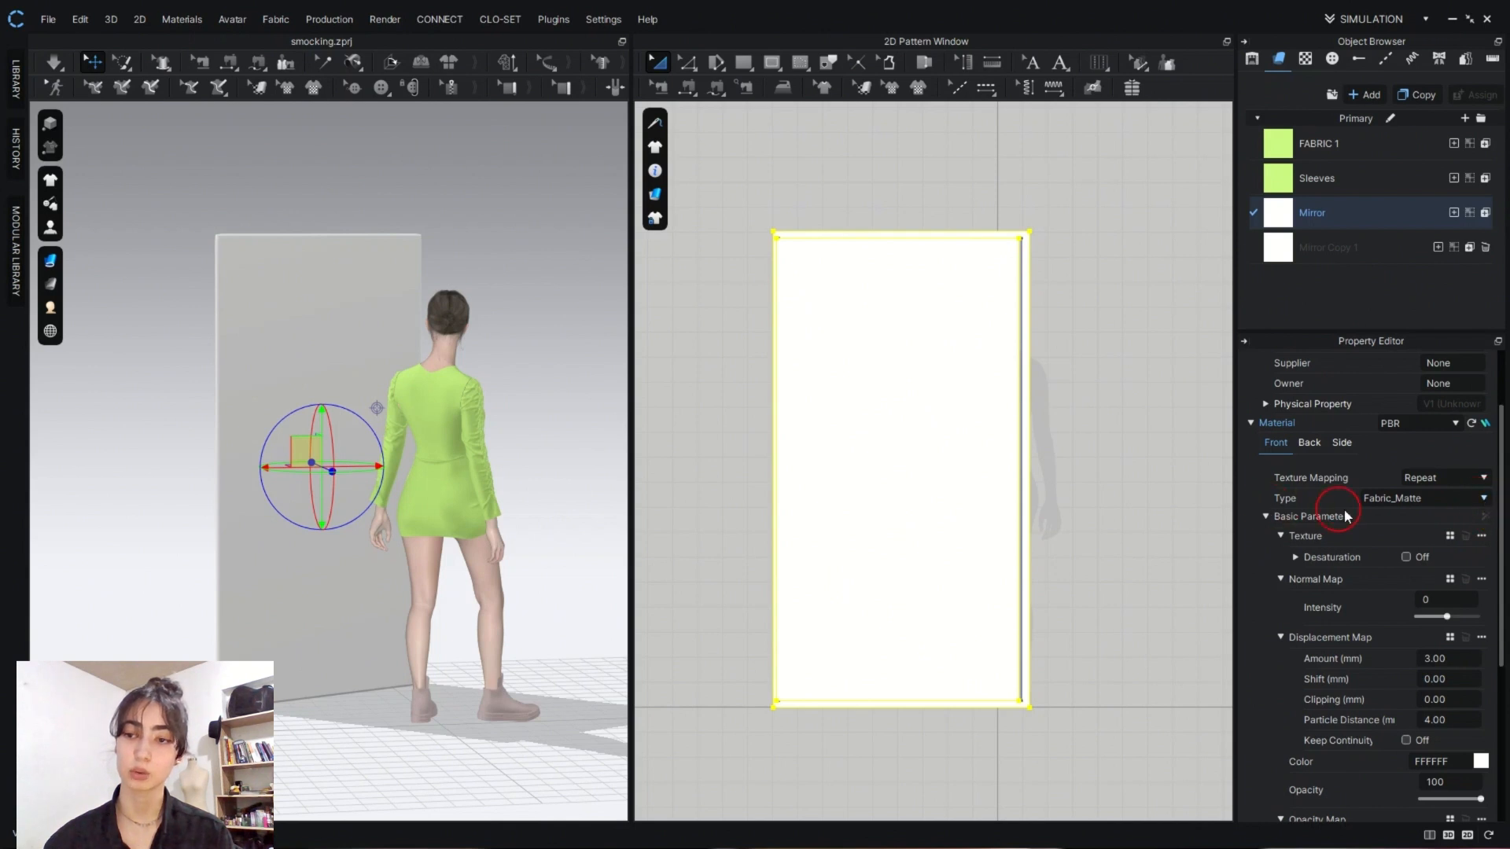
left_click(1485, 499)
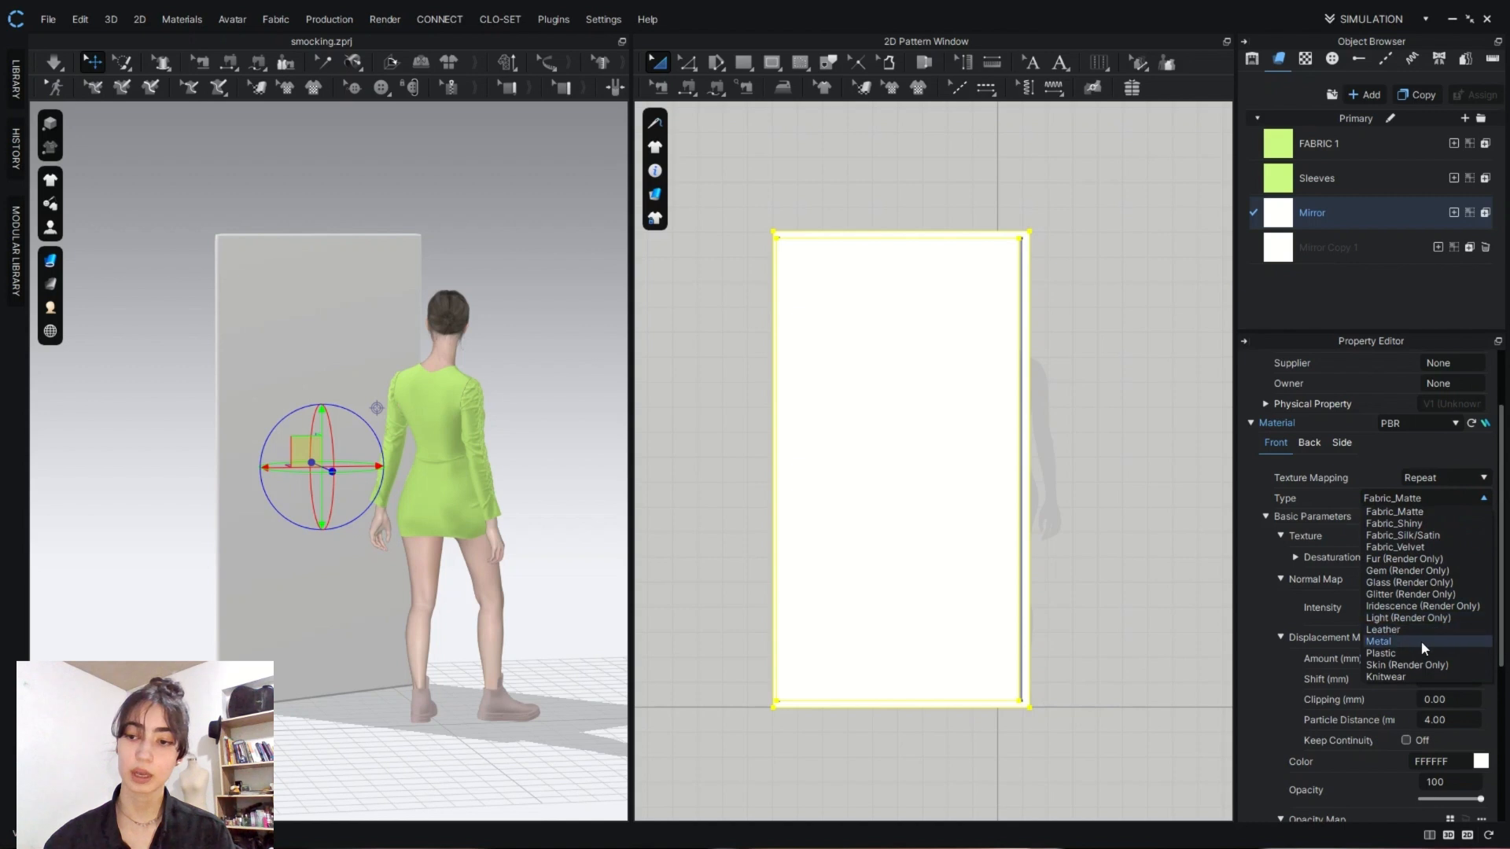
left_click(1419, 641)
left_click(964, 506)
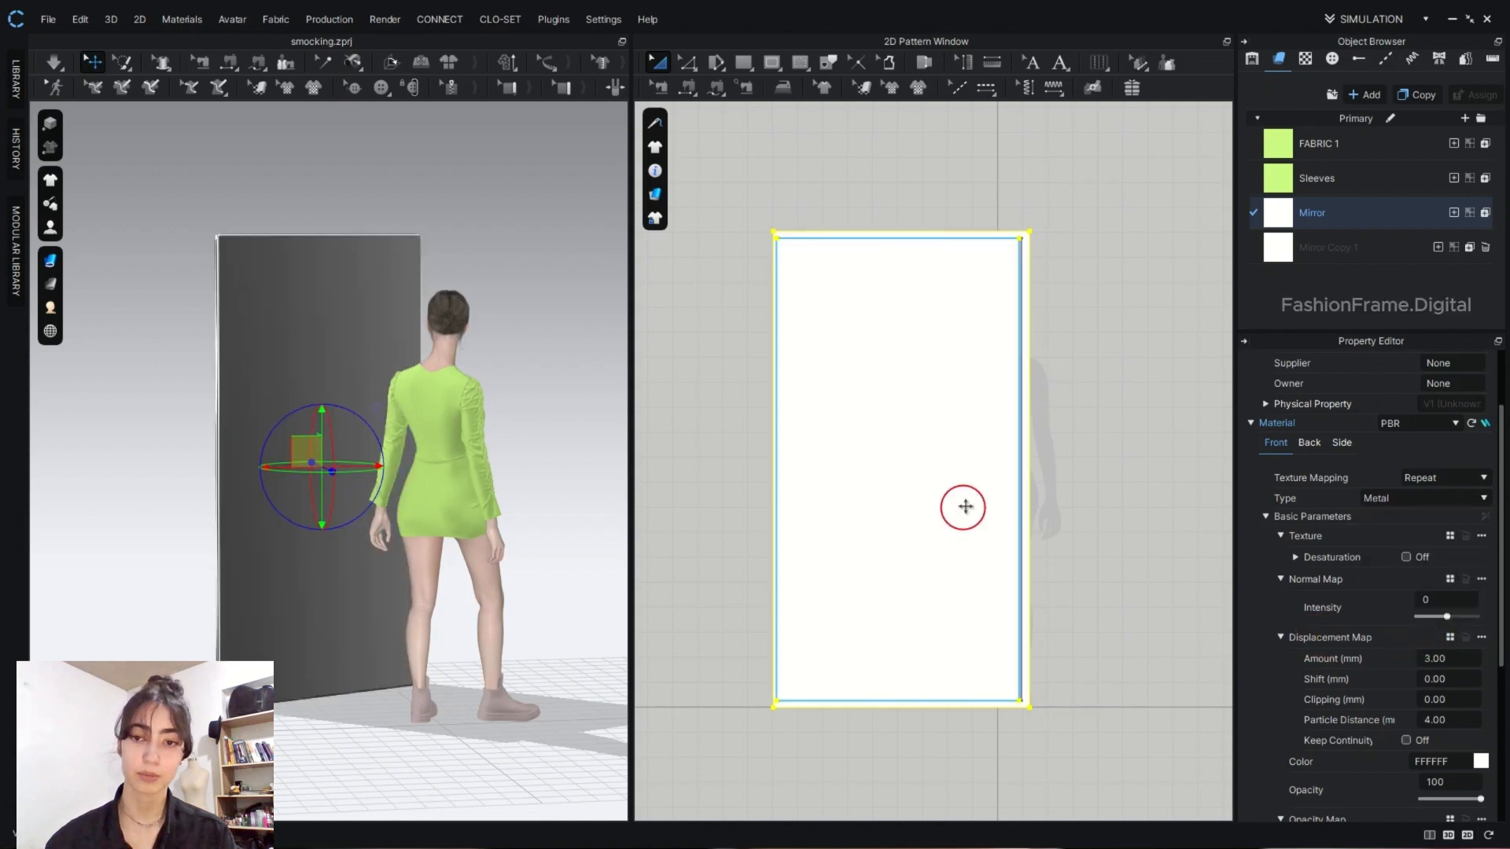
left_click(1085, 503)
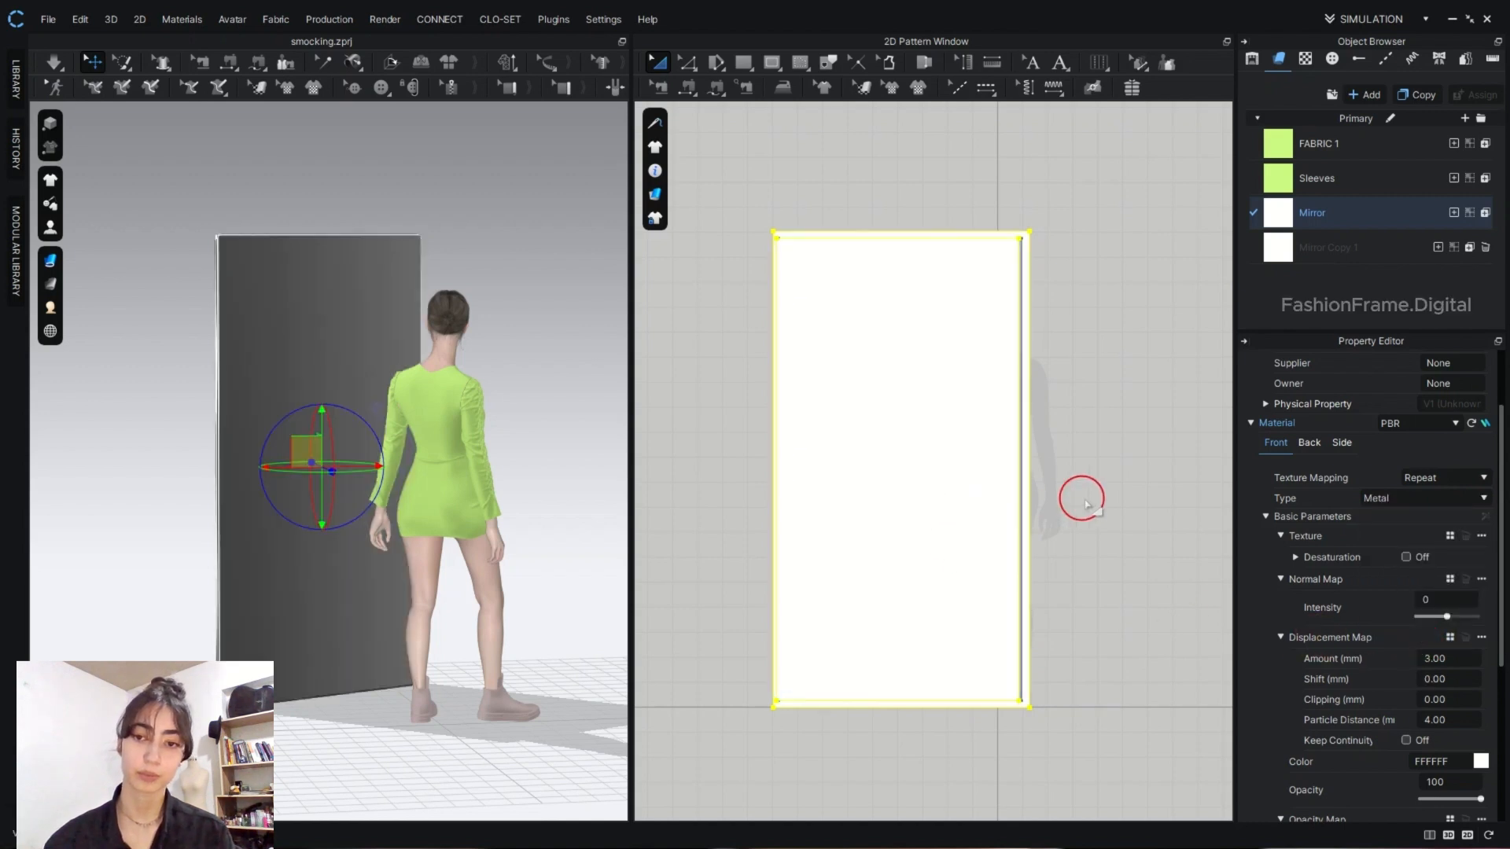
- Set the front material type of the Mirror Copy 1 fabric to Metal
left_click(1373, 247)
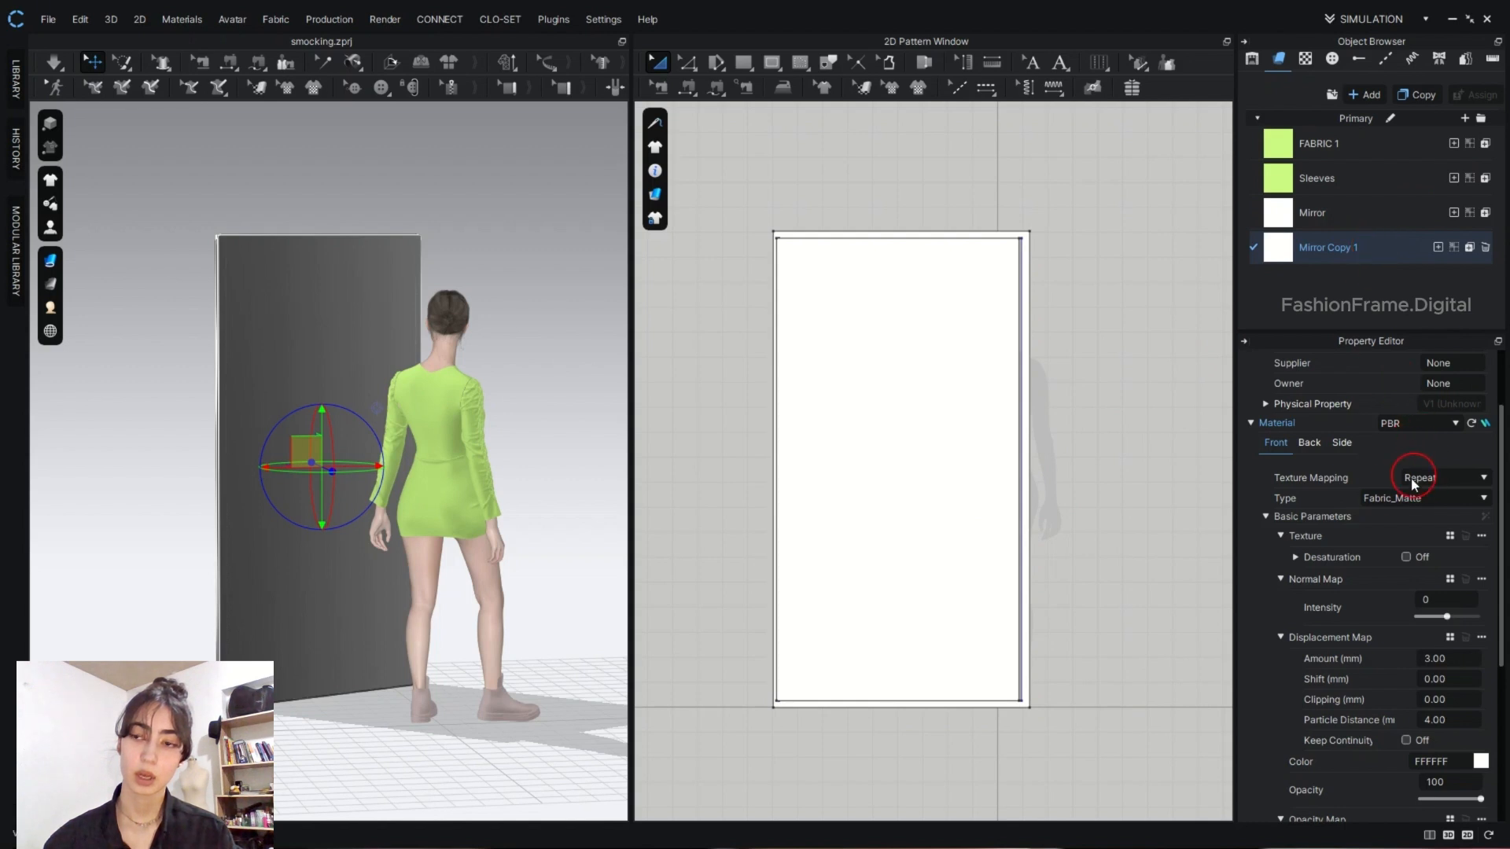
left_click(1483, 503)
left_click(1399, 639)
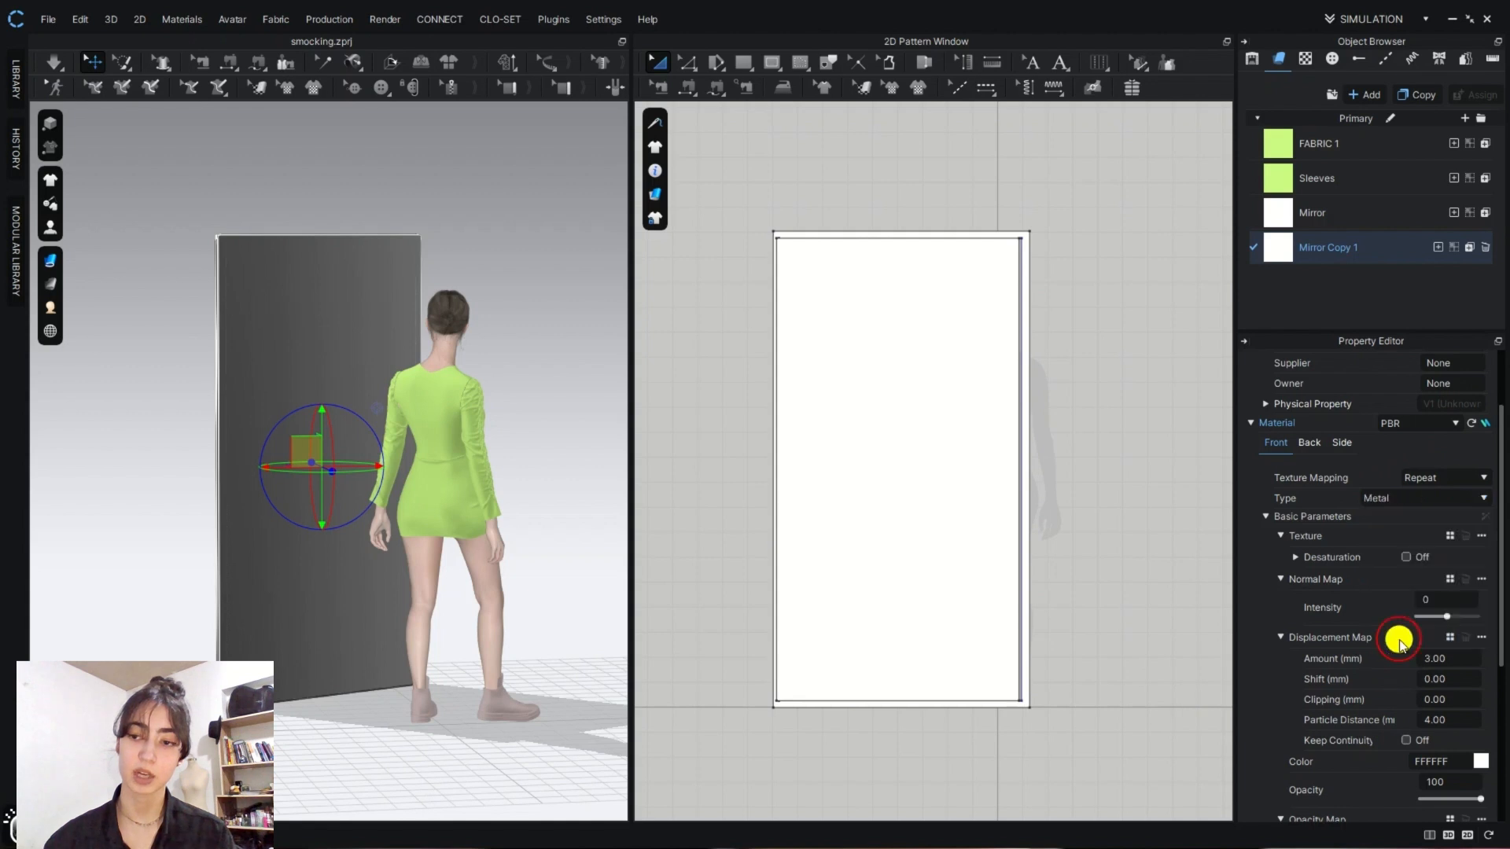
- Set the outer frame pattern's additional rendering thickness to 24 mm
left_click(1030, 489)
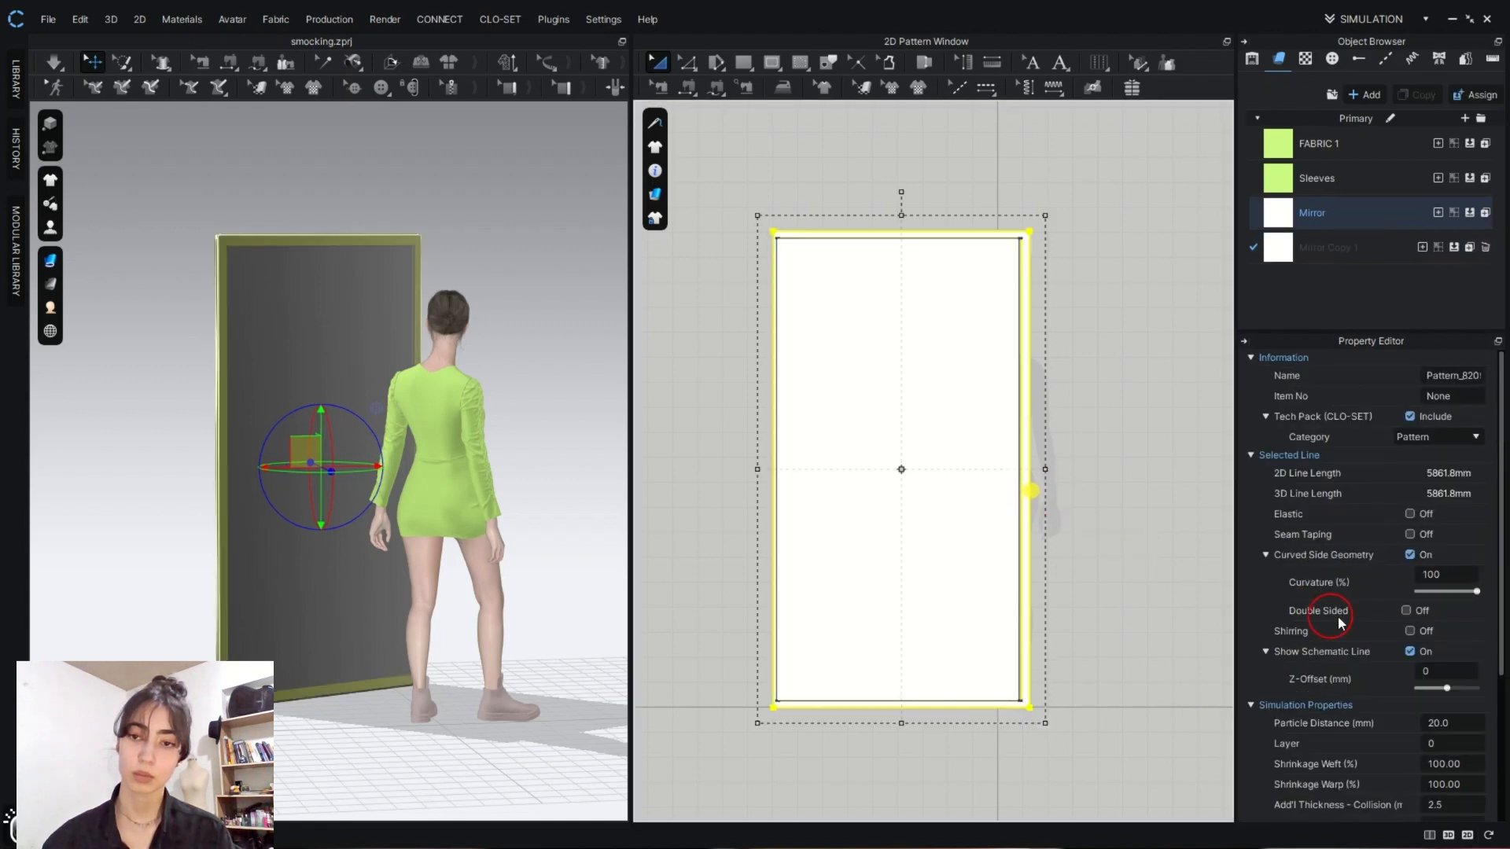
scroll(1387, 614, "down", 3)
double_click(1449, 725)
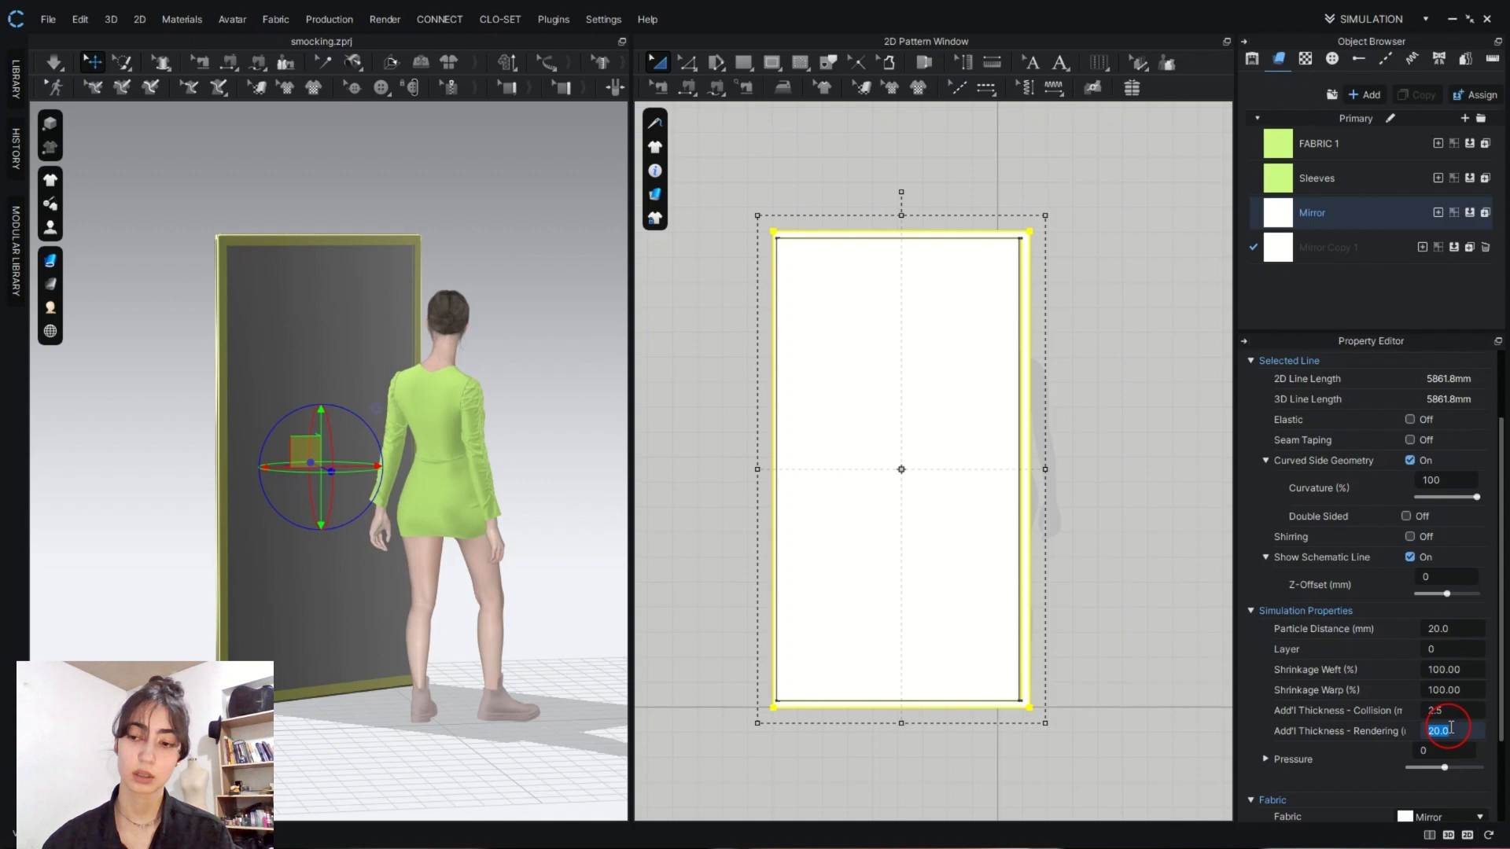
key("Return")
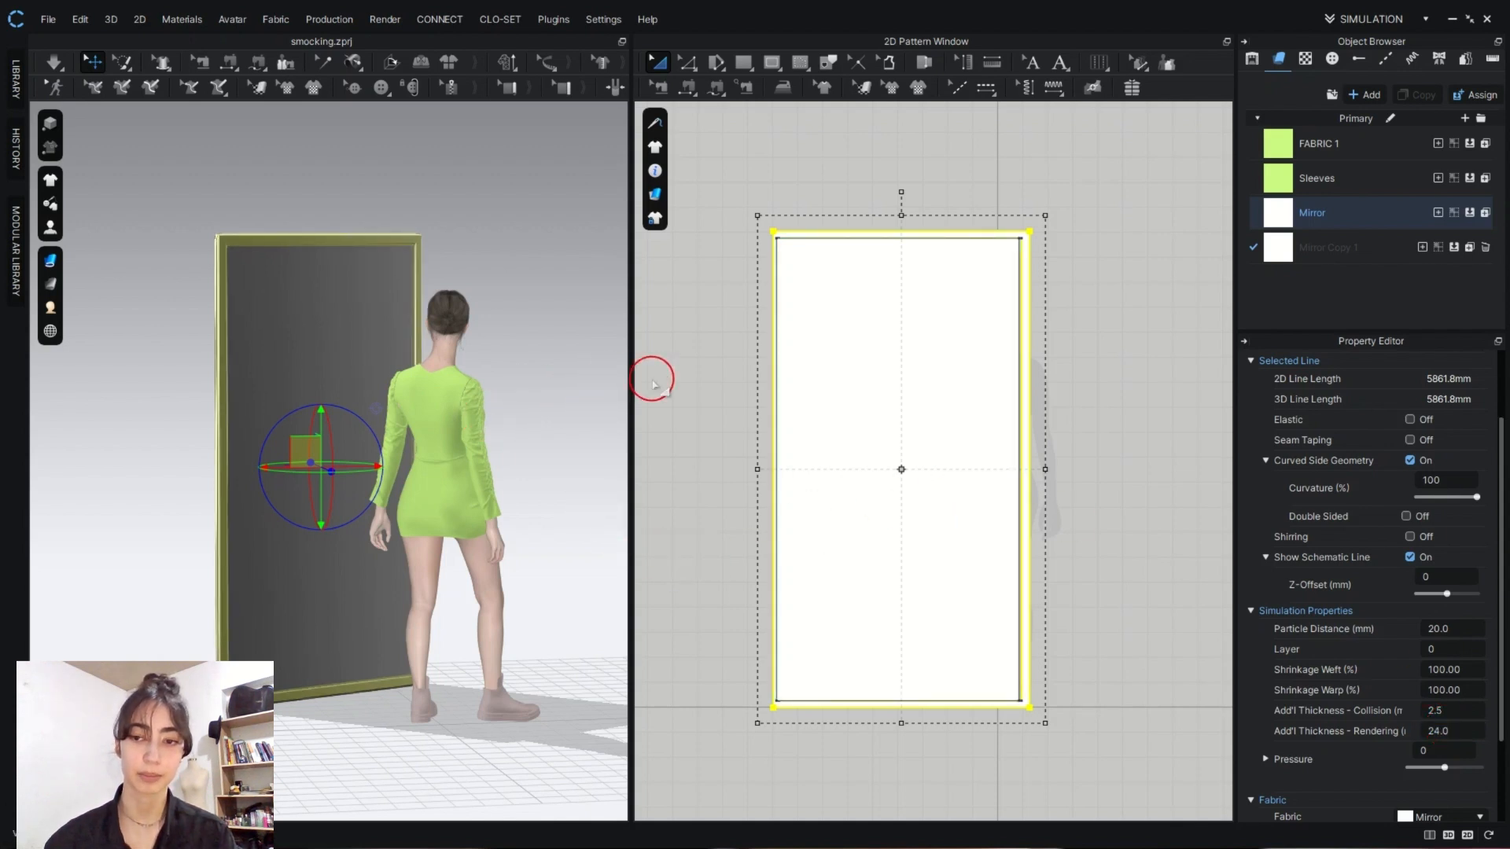
- Set the Mirror fabric's reflection roughness intensity to 0
left_click(1359, 215)
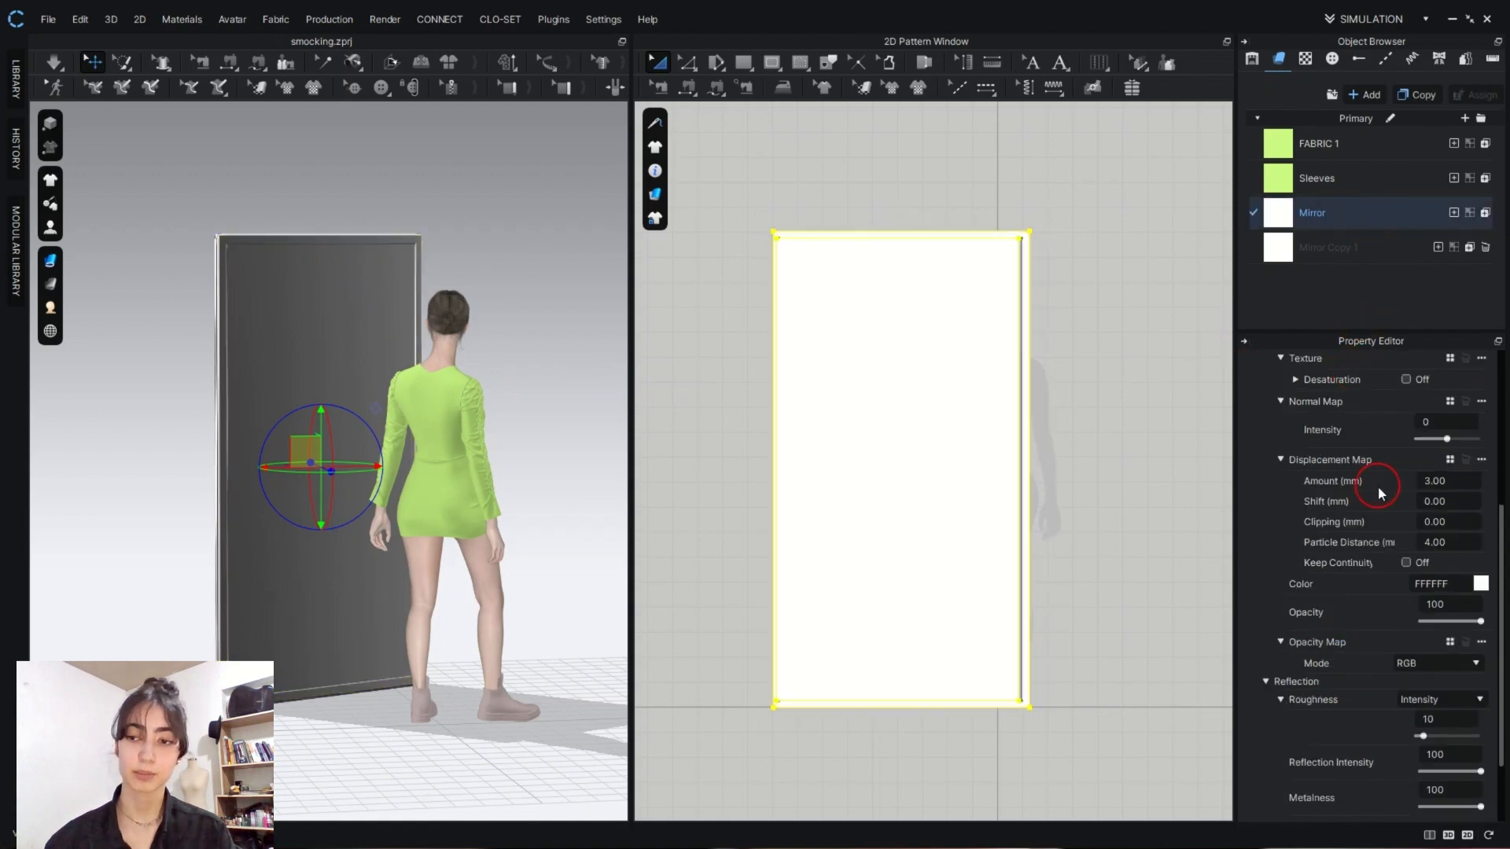
scroll(1381, 672, "down", 3)
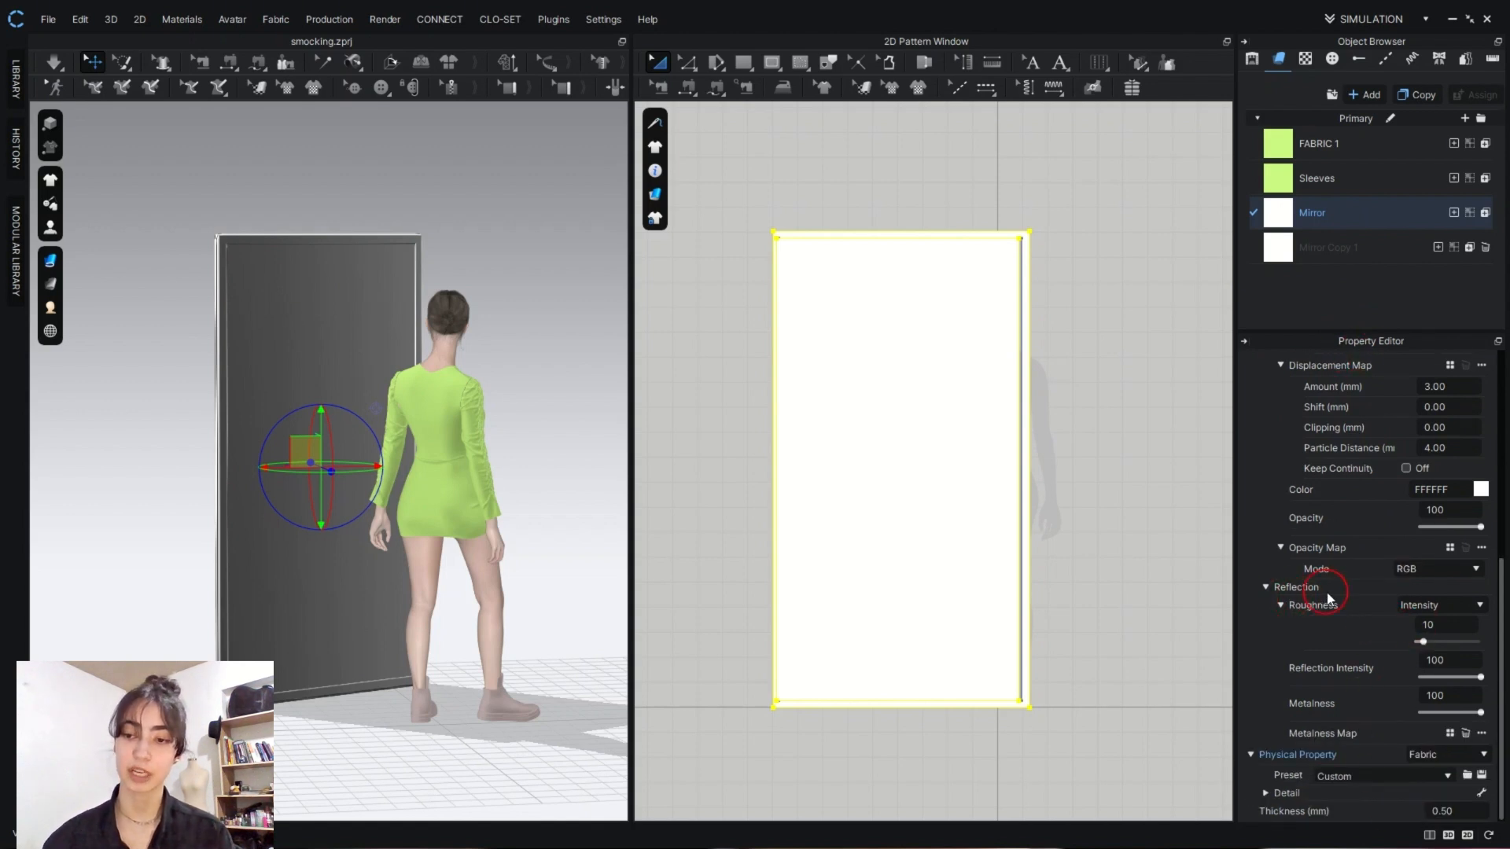
left_click(1446, 626)
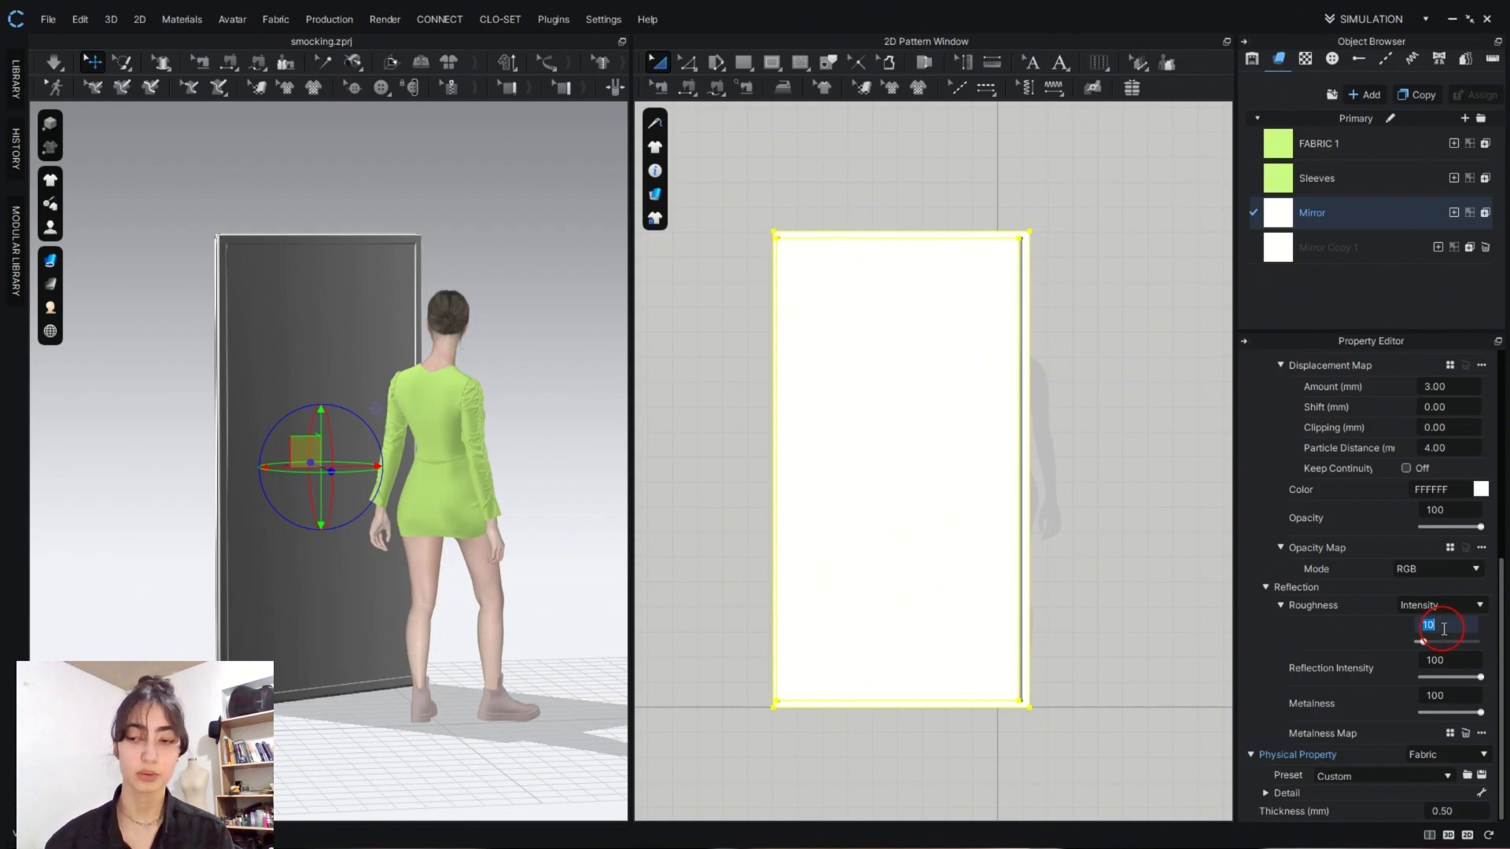
type("0")
key("Return")
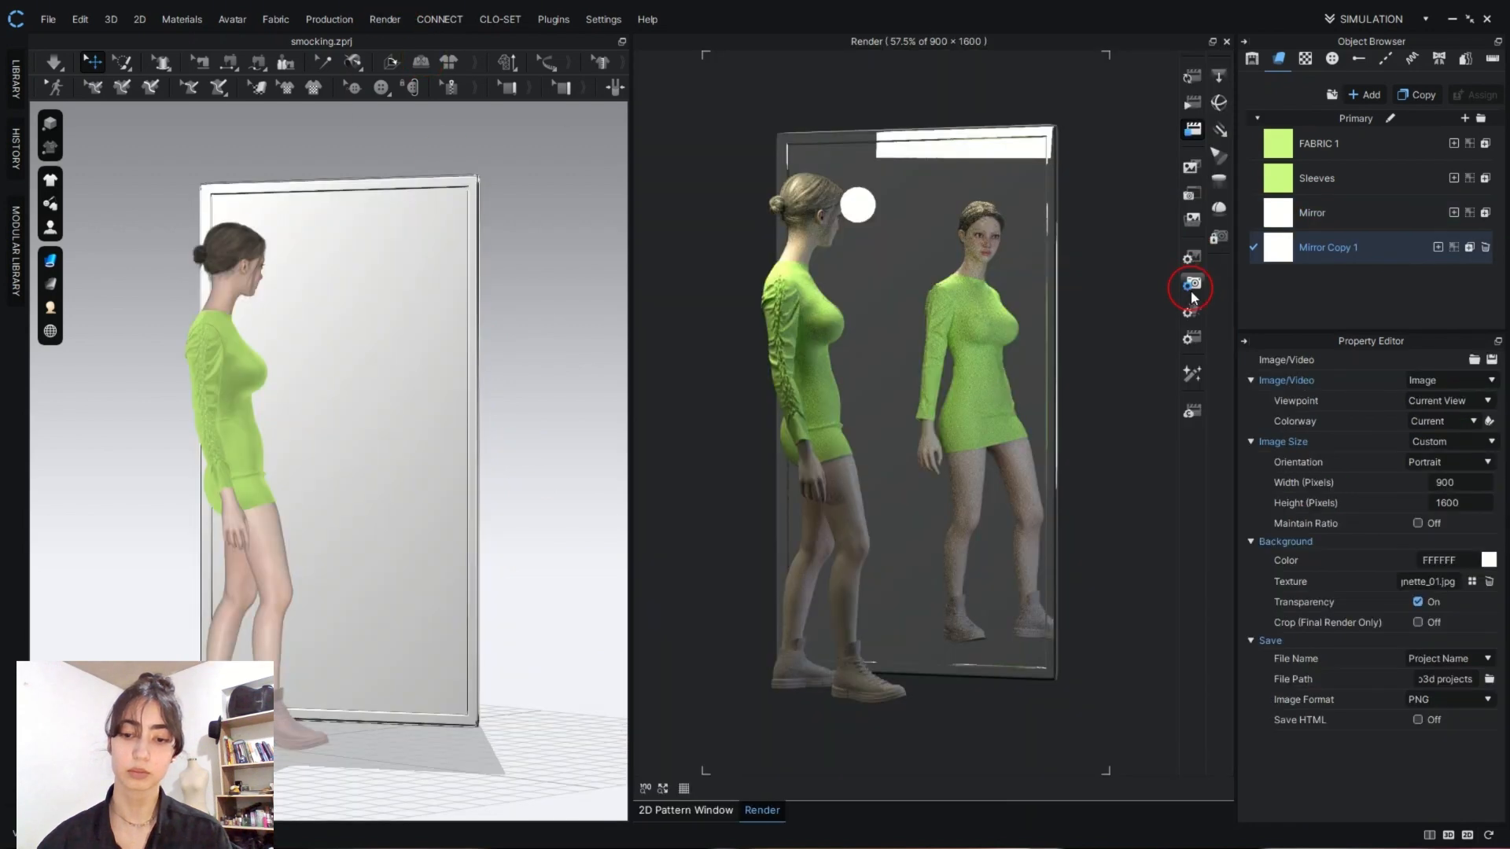
- Set the render's light and material quality to Very High and start the final image render
left_click(1192, 337)
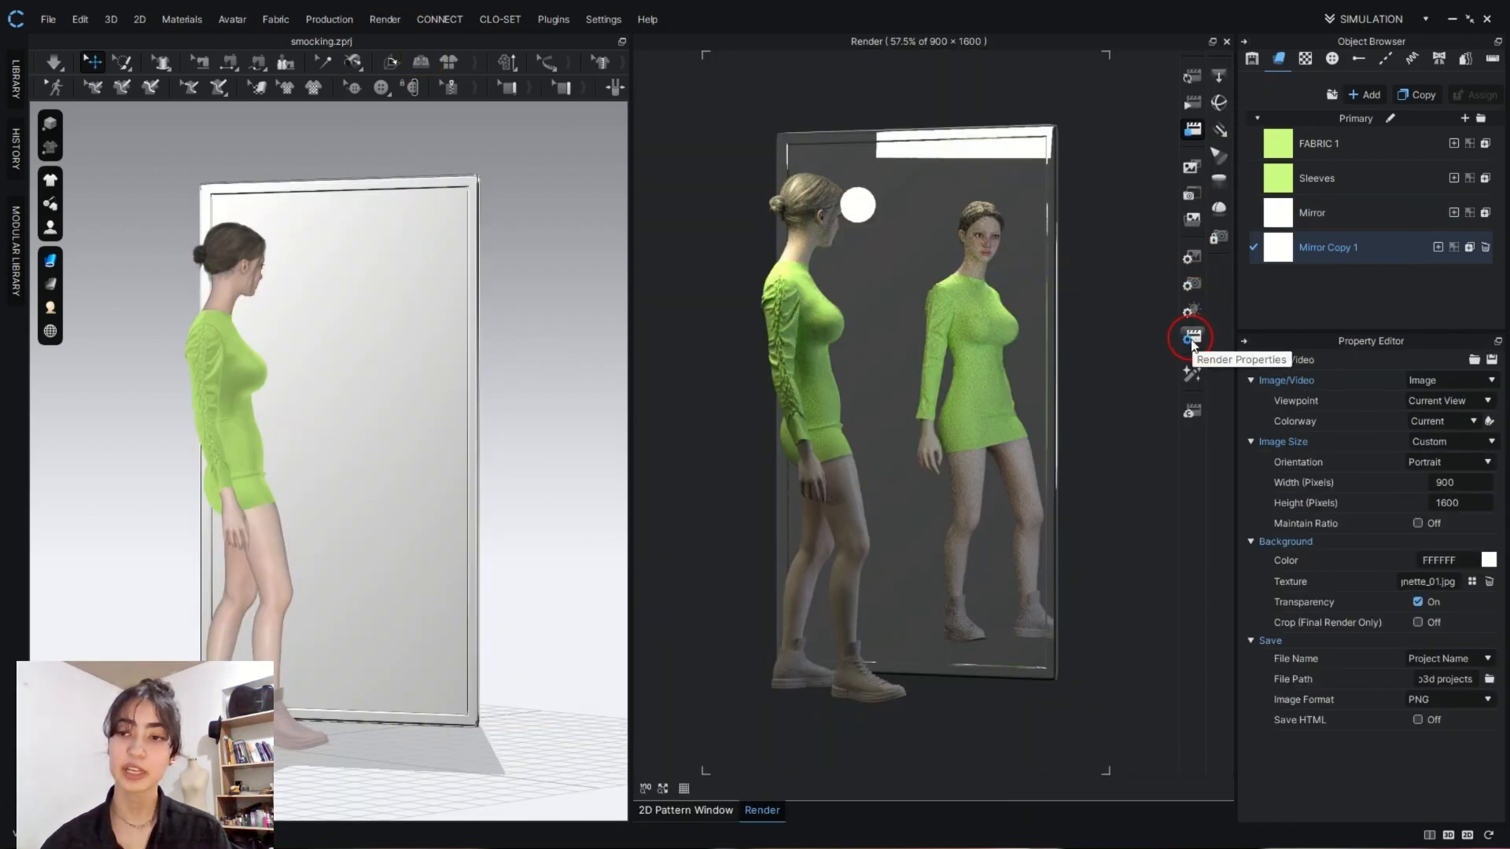
left_click(1193, 338)
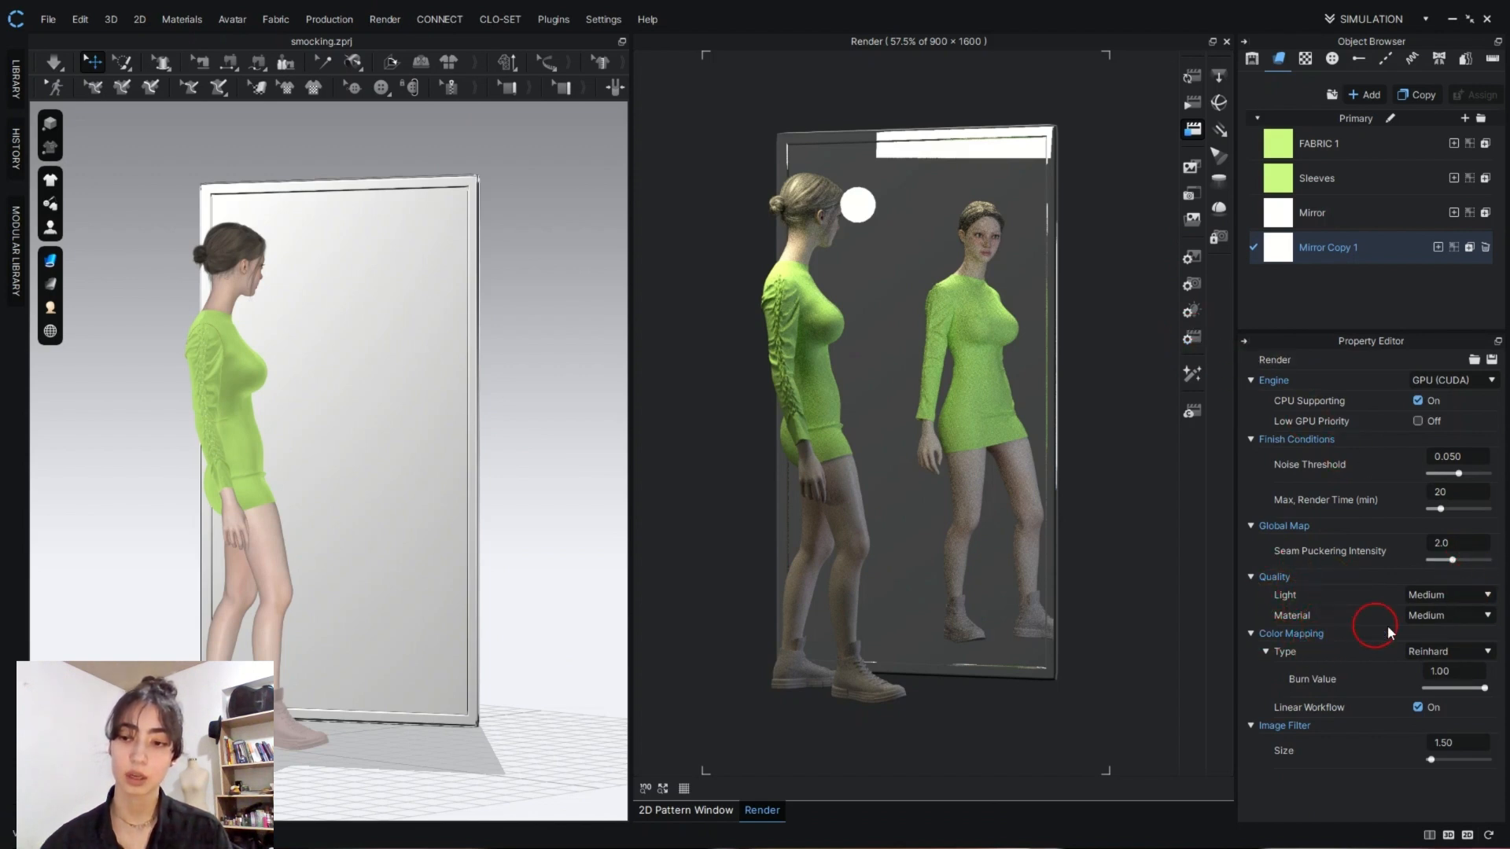
left_click(1490, 597)
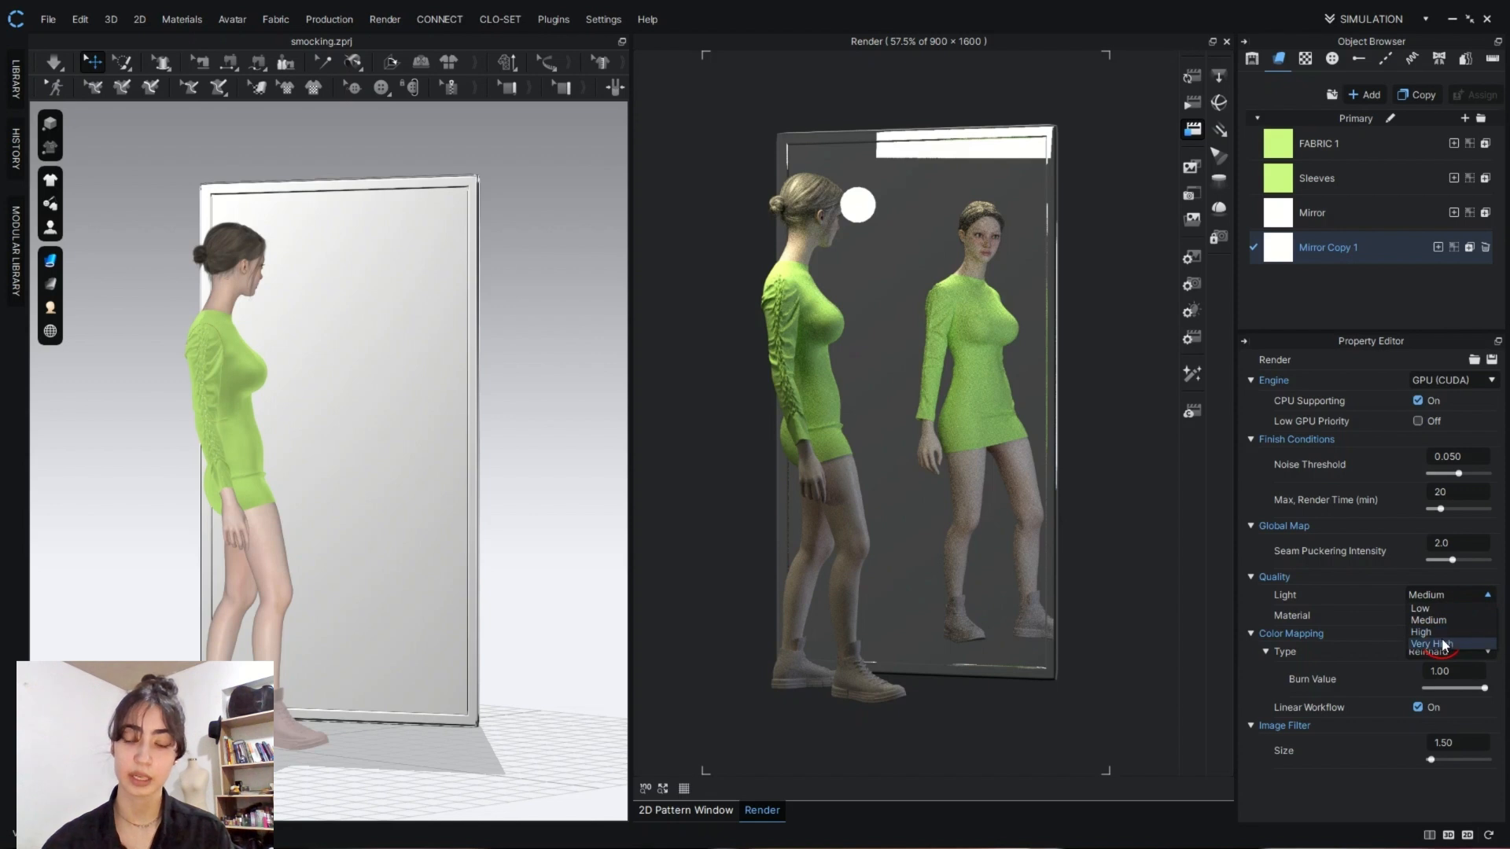
left_click(1443, 644)
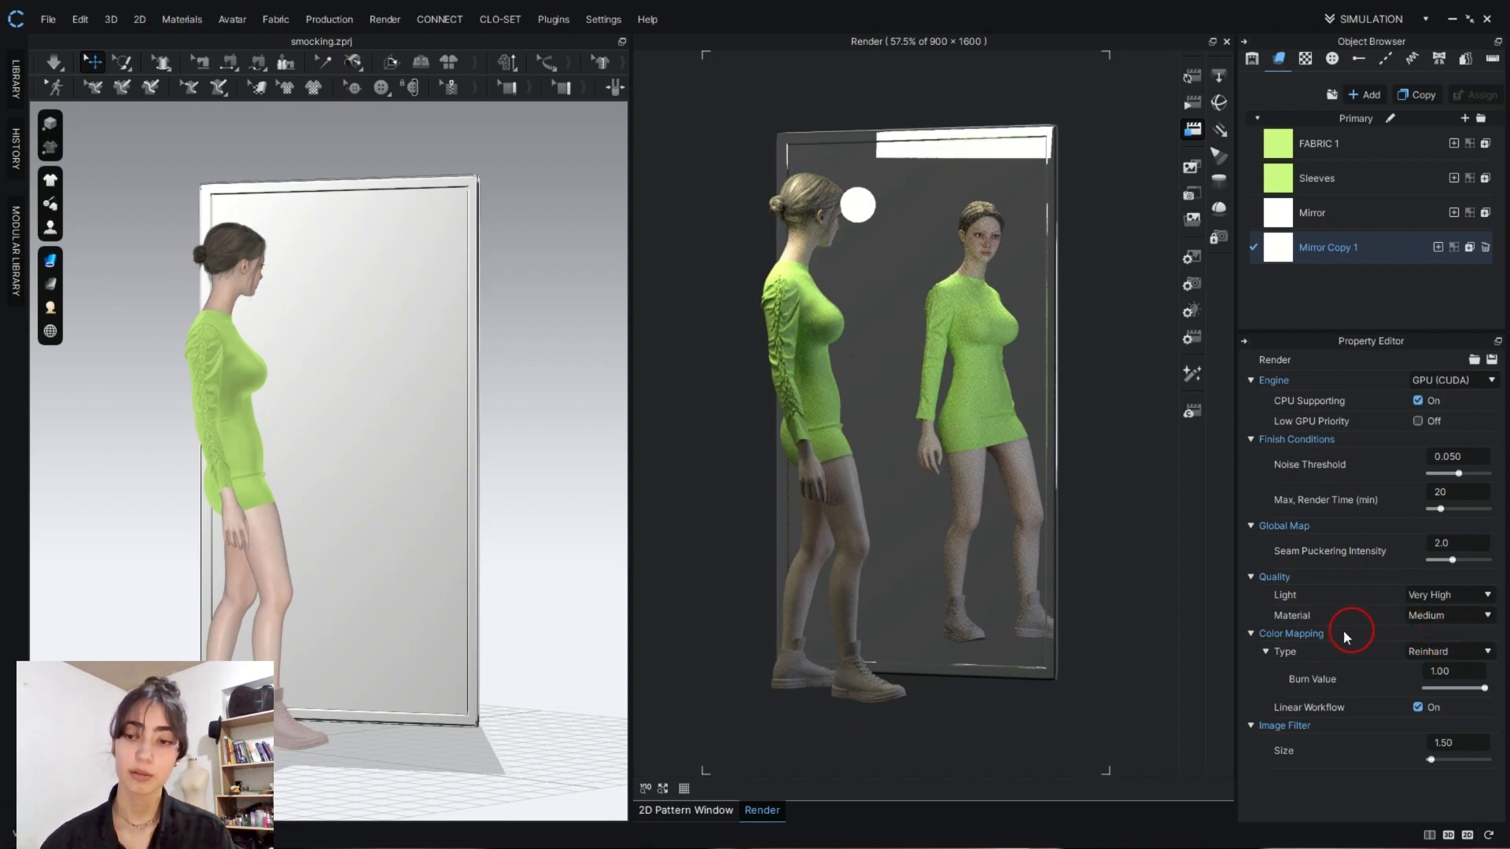
left_click(1485, 620)
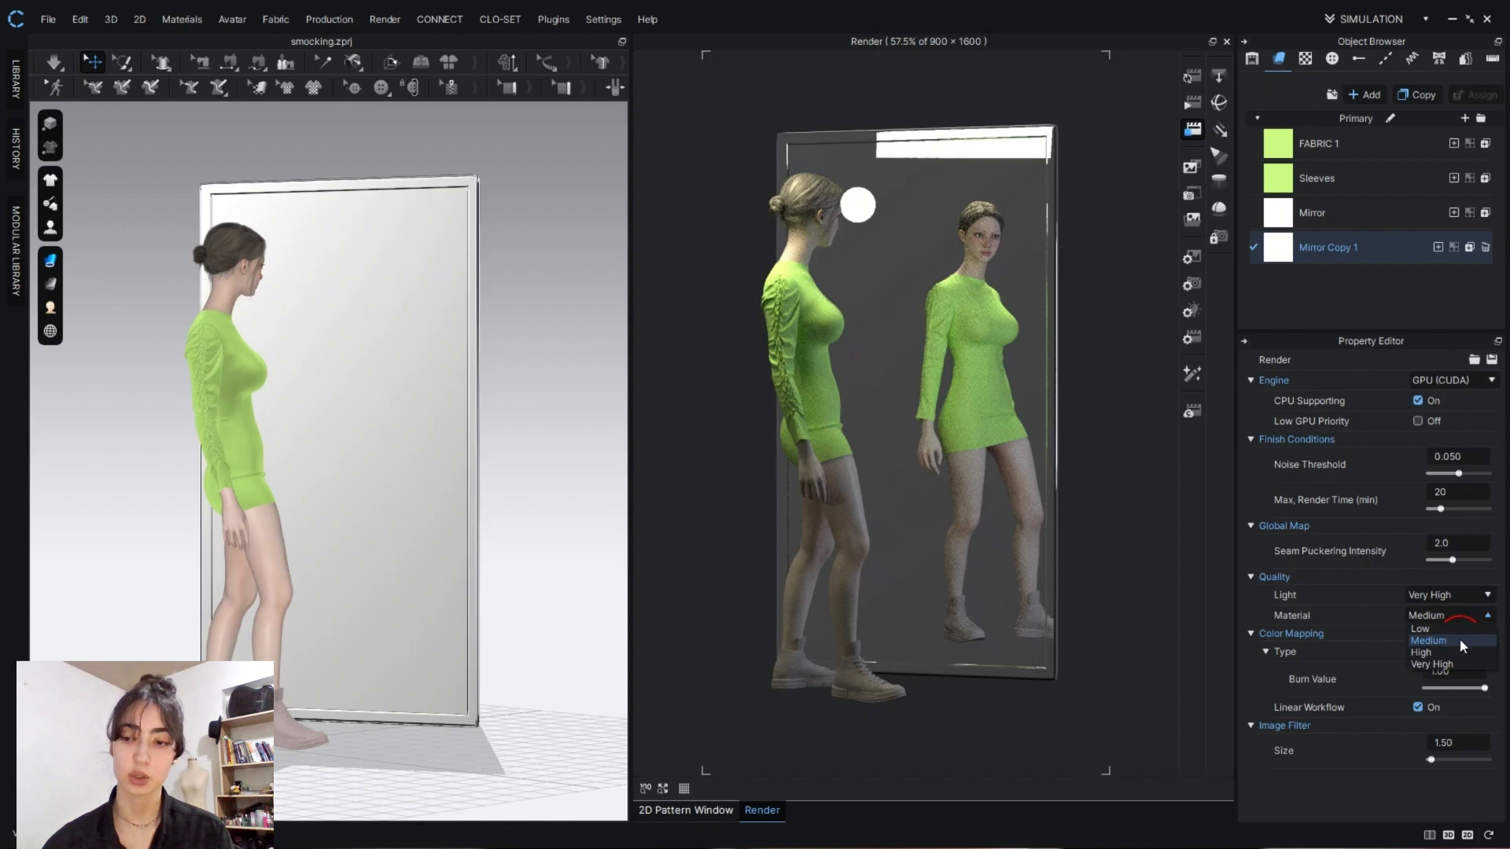
left_click(1451, 665)
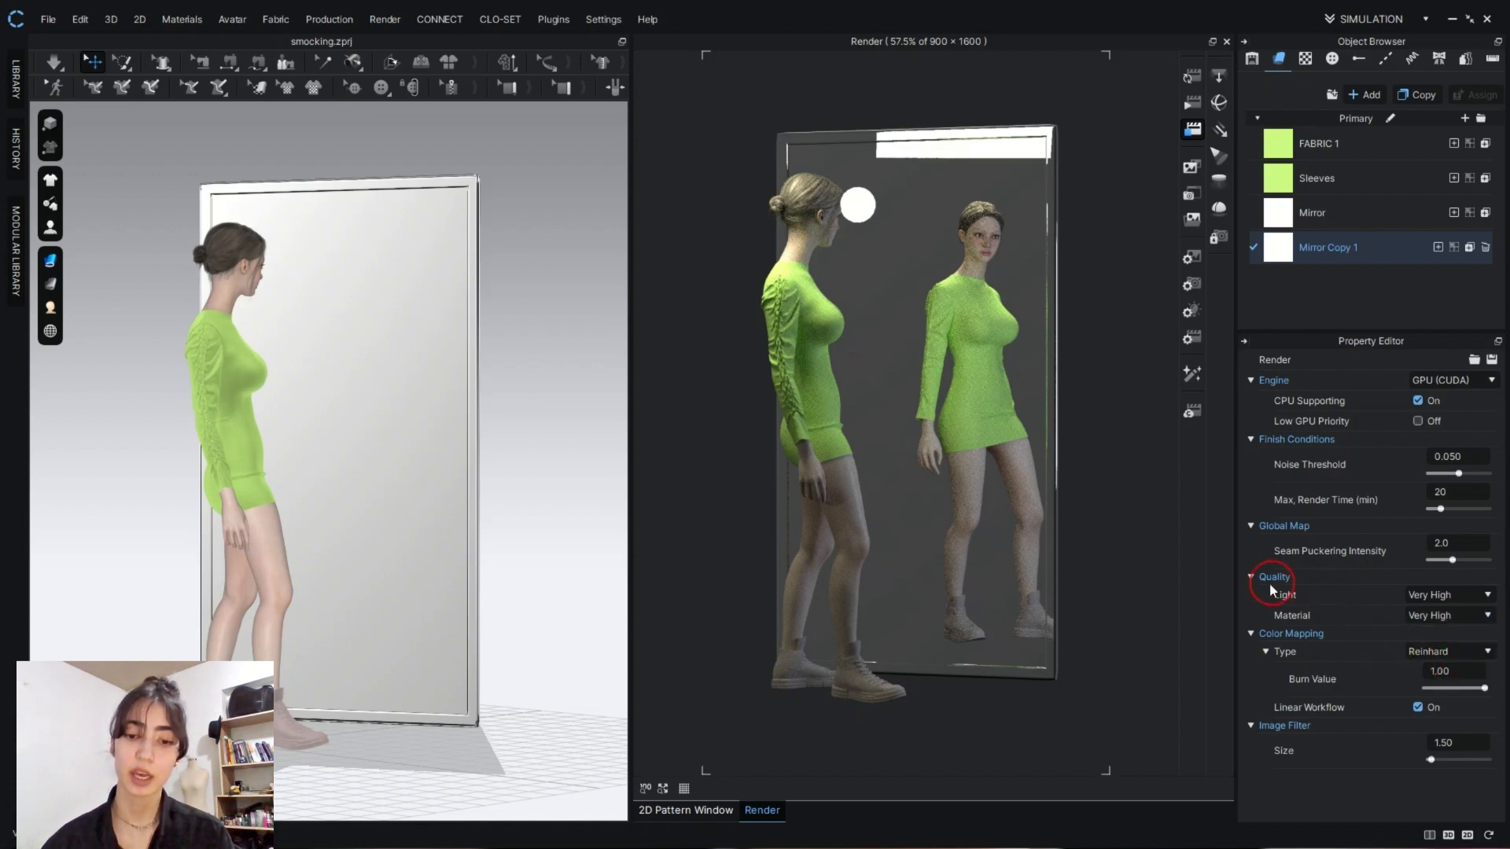
left_click(1192, 76)
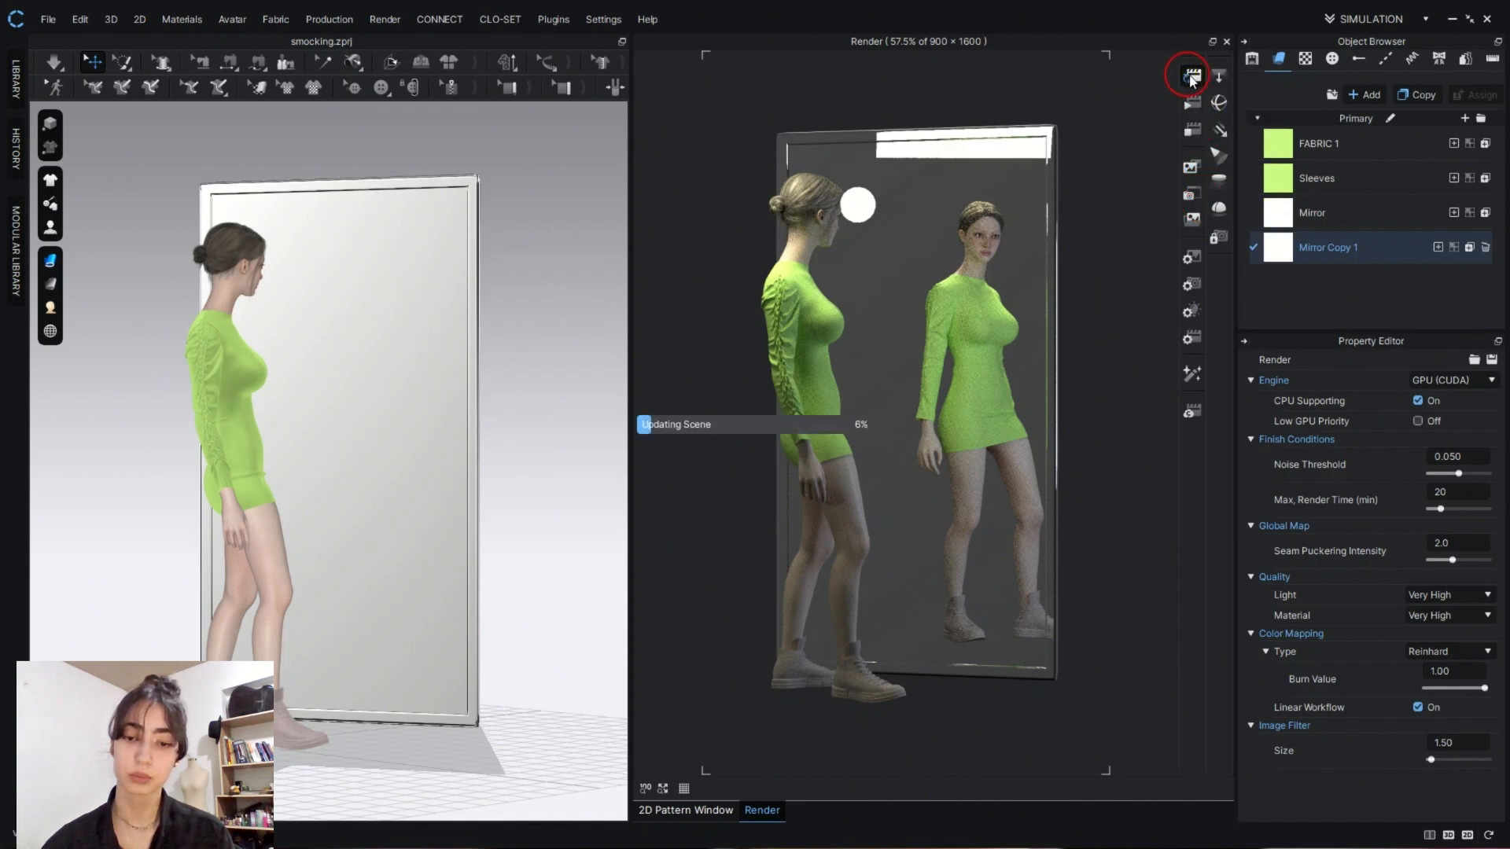